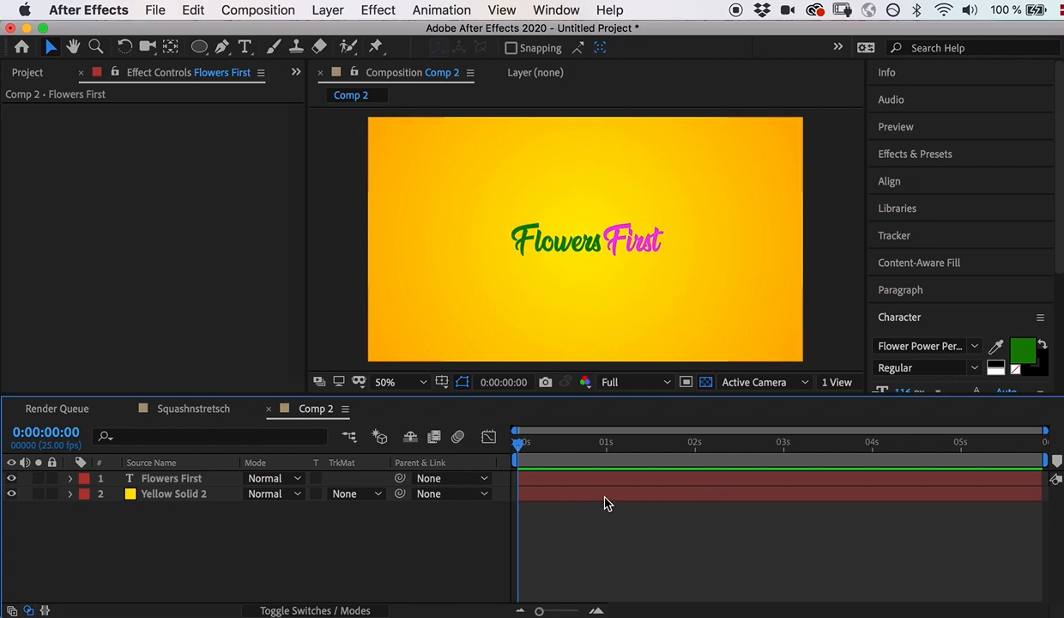
Scrub through Comp 2, and play and scrub the squash-and-stretch text animation in the Squashnstretsch composition.
{"action": "left_click_drag", "start_coordinate": [520, 440], "coordinate": [695, 470]}
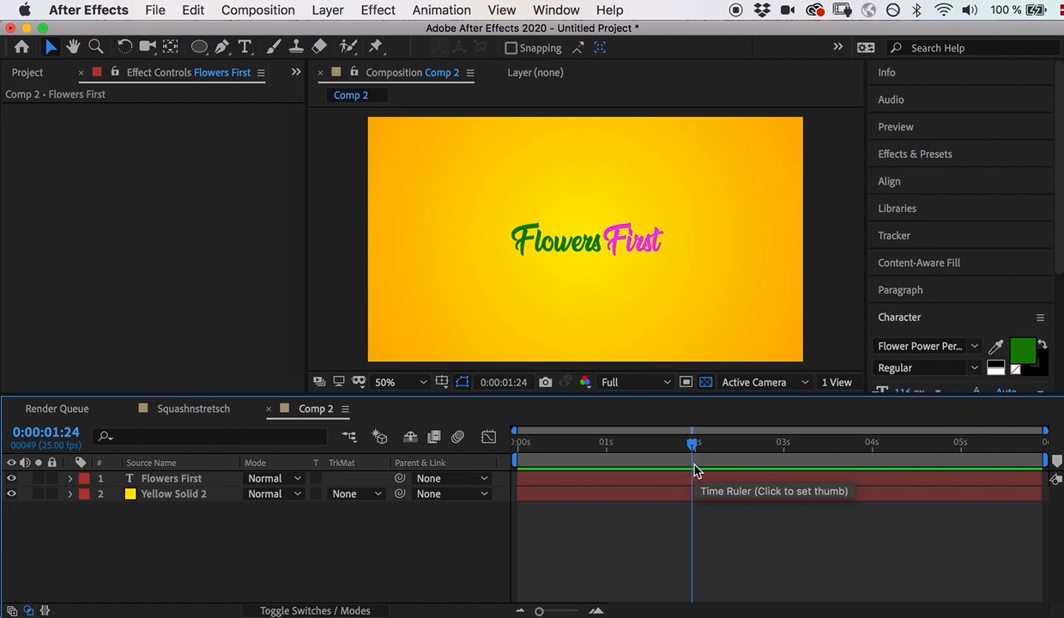
{"action": "left_click", "coordinate": [693, 444]}
{"action": "mouse_move", "coordinate": [692, 450]}
{"action": "left_mouse_down"}
{"action": "mouse_move", "coordinate": [609, 453]}
{"action": "mouse_move", "coordinate": [696, 458]}
{"action": "mouse_move", "coordinate": [676, 464]}
{"action": "left_mouse_up"}
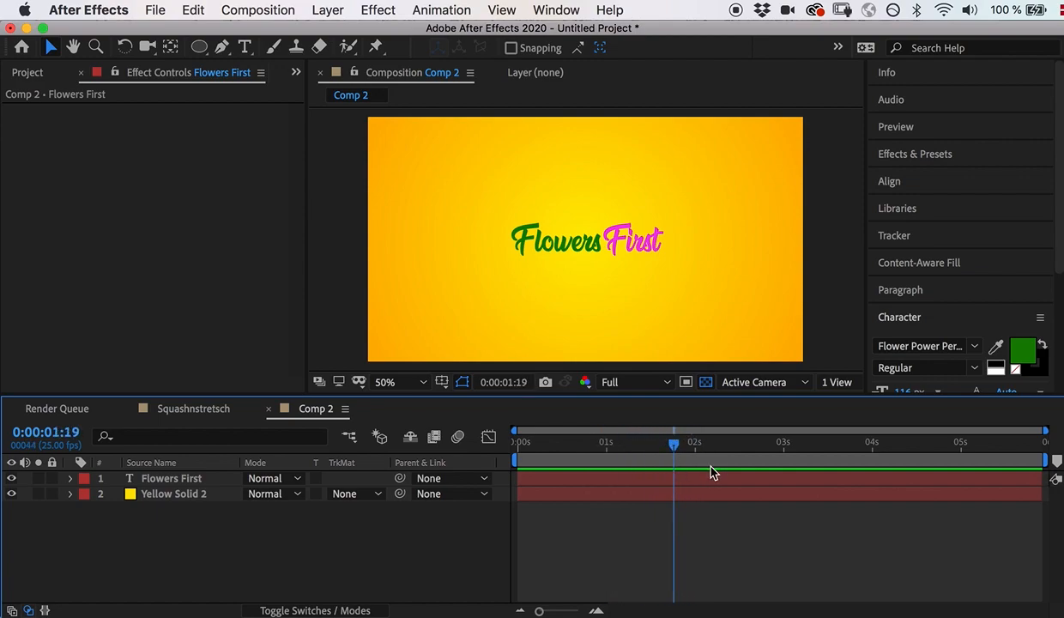
{"action": "left_click", "coordinate": [194, 409]}
{"action": "left_click_drag", "start_coordinate": [752, 445], "coordinate": [487, 445]}
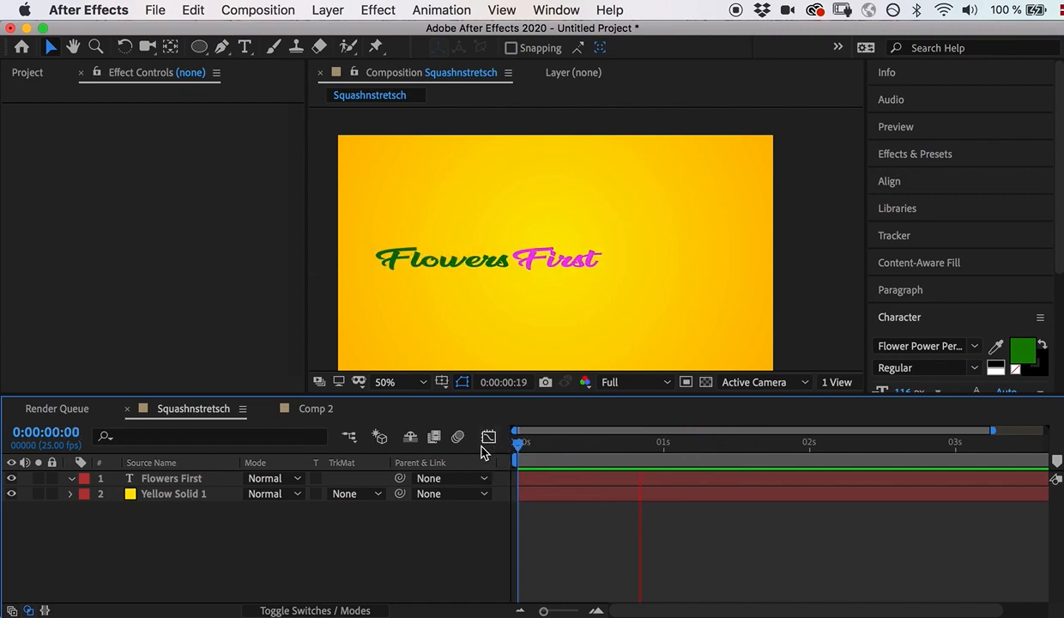
{"action": "key", "text": "space"}
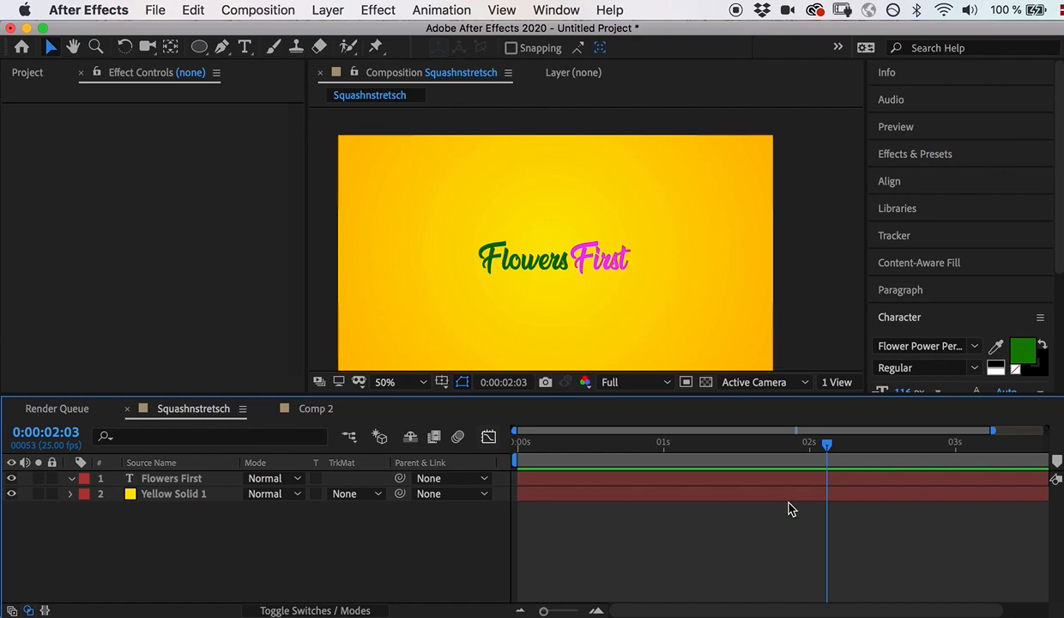
{"action": "left_click_drag", "start_coordinate": [826, 444], "coordinate": [718, 481]}
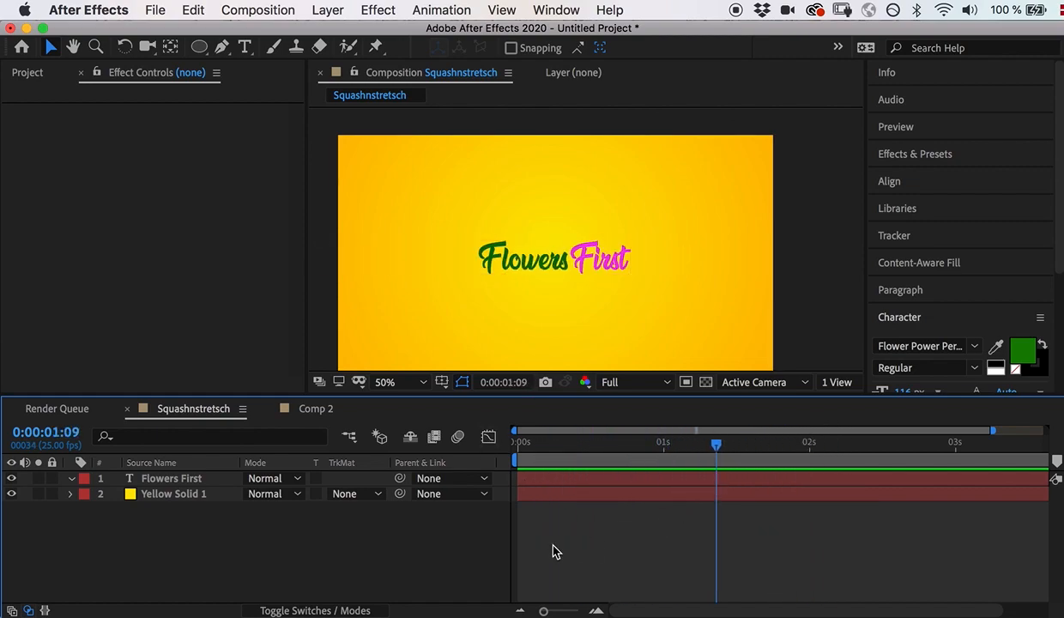
In Comp 2, move the anchor point of the Flowers First layer to the right end of the text.
{"action": "left_click", "coordinate": [316, 409]}
{"action": "left_click_drag", "start_coordinate": [673, 455], "coordinate": [631, 444]}
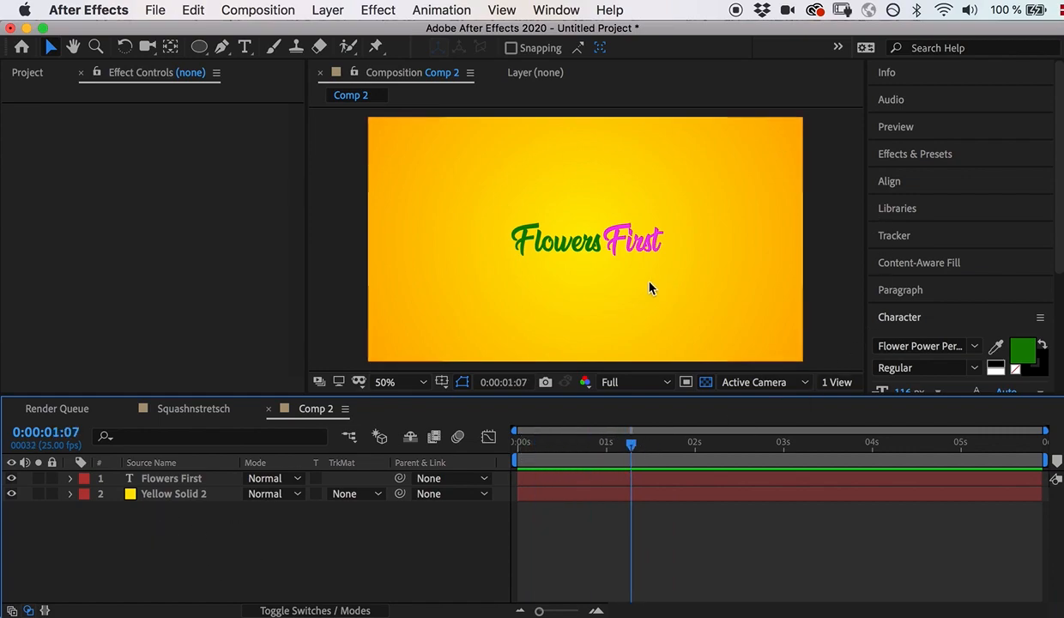
{"action": "left_click", "coordinate": [176, 478]}
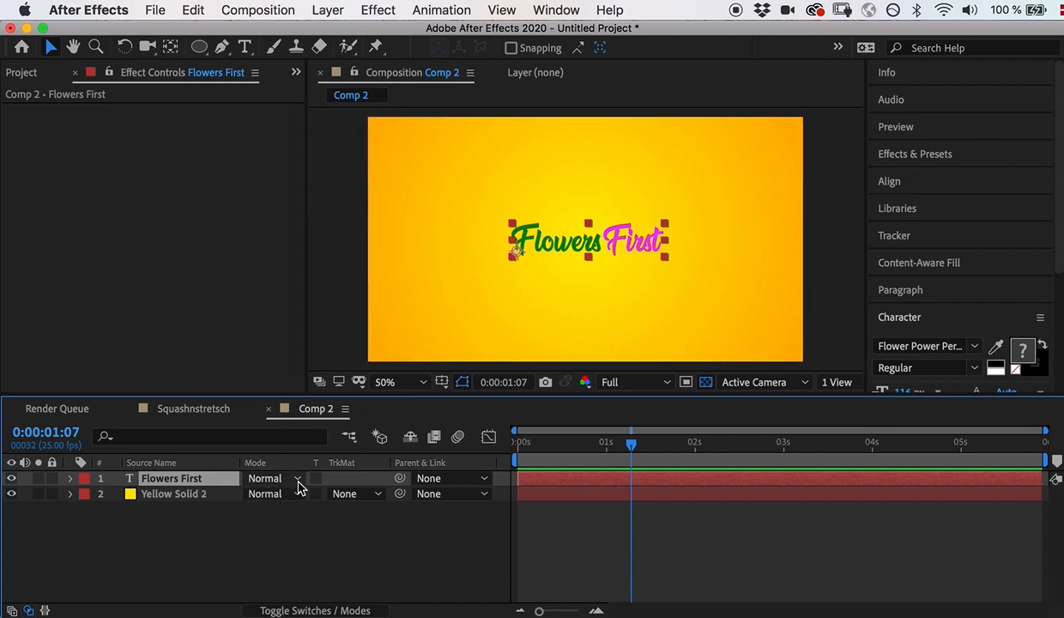
{"action": "left_click_drag", "start_coordinate": [633, 453], "coordinate": [606, 450]}
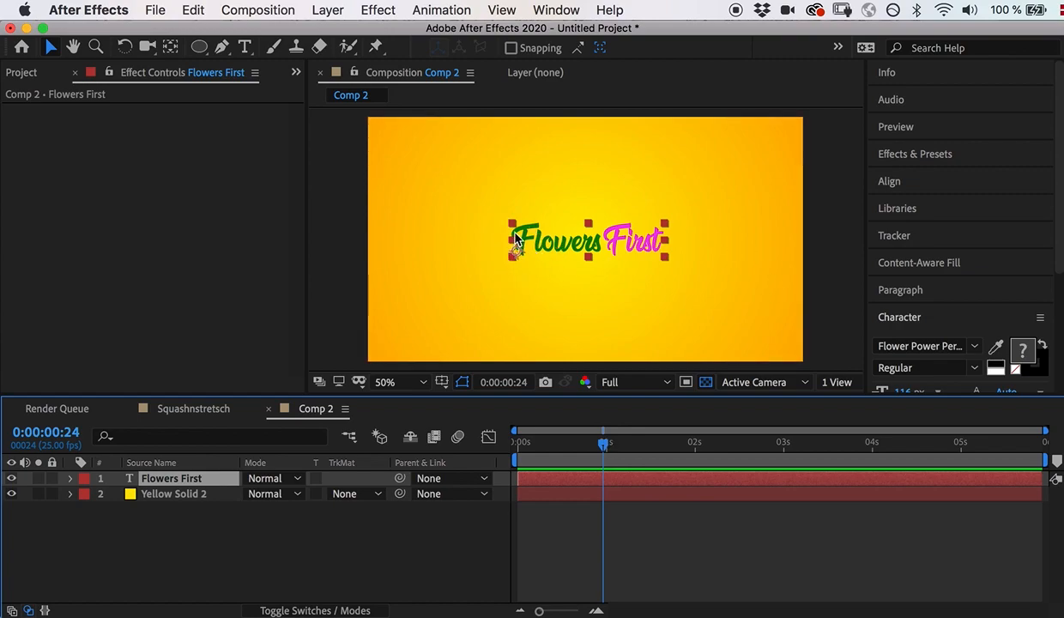
{"action": "left_click", "coordinate": [171, 47]}
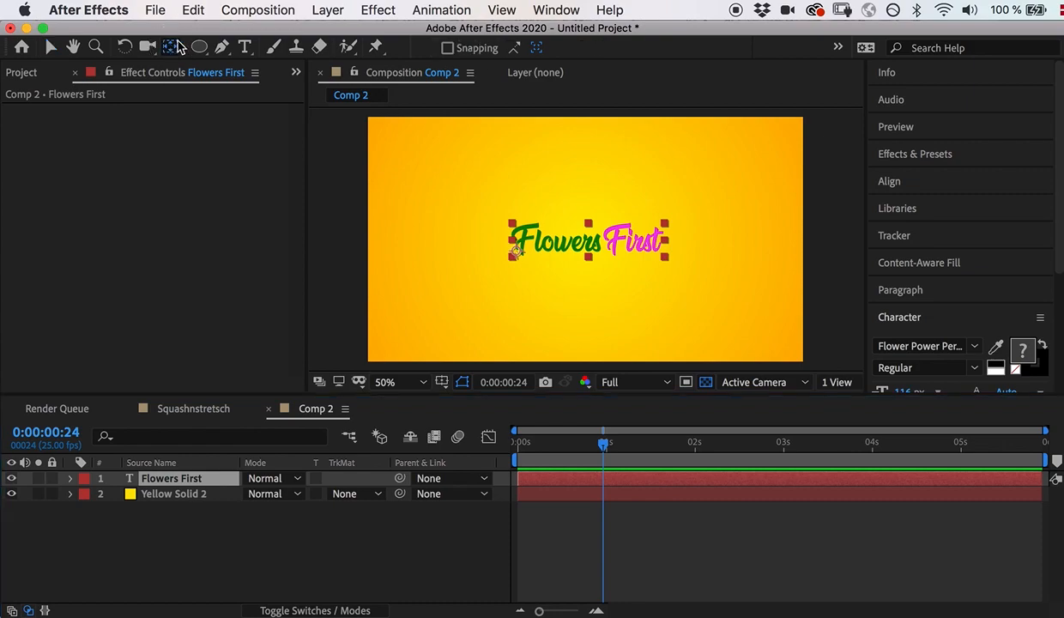
{"action": "left_click_drag", "start_coordinate": [516, 249], "coordinate": [667, 242]}
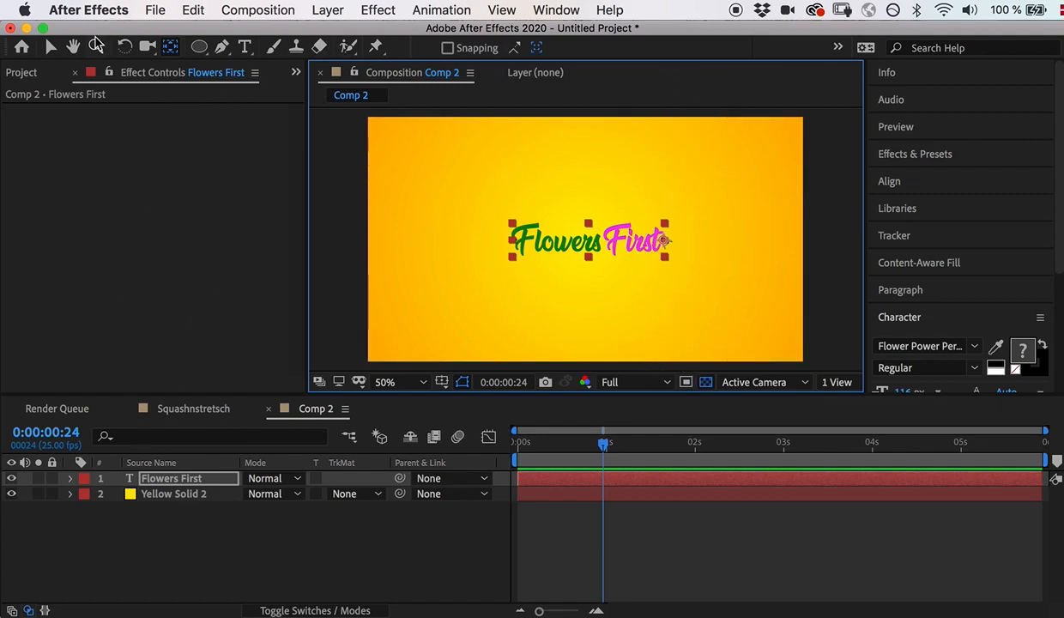
{"action": "left_click", "coordinate": [51, 48]}
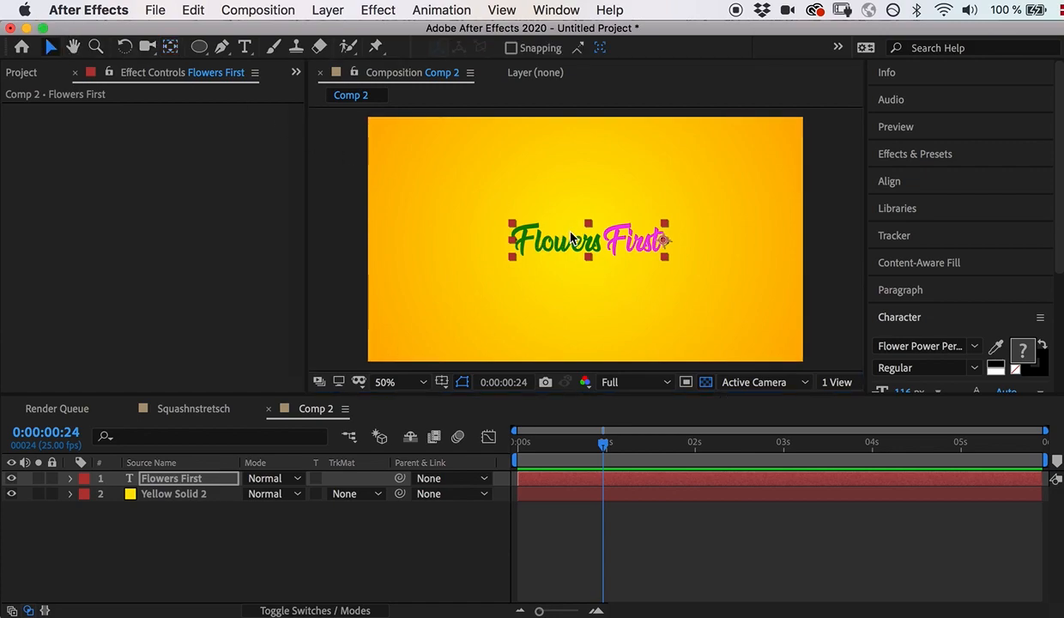
{"action": "left_click_drag", "start_coordinate": [516, 226], "coordinate": [546, 214]}
{"action": "key", "text": "super+z"}
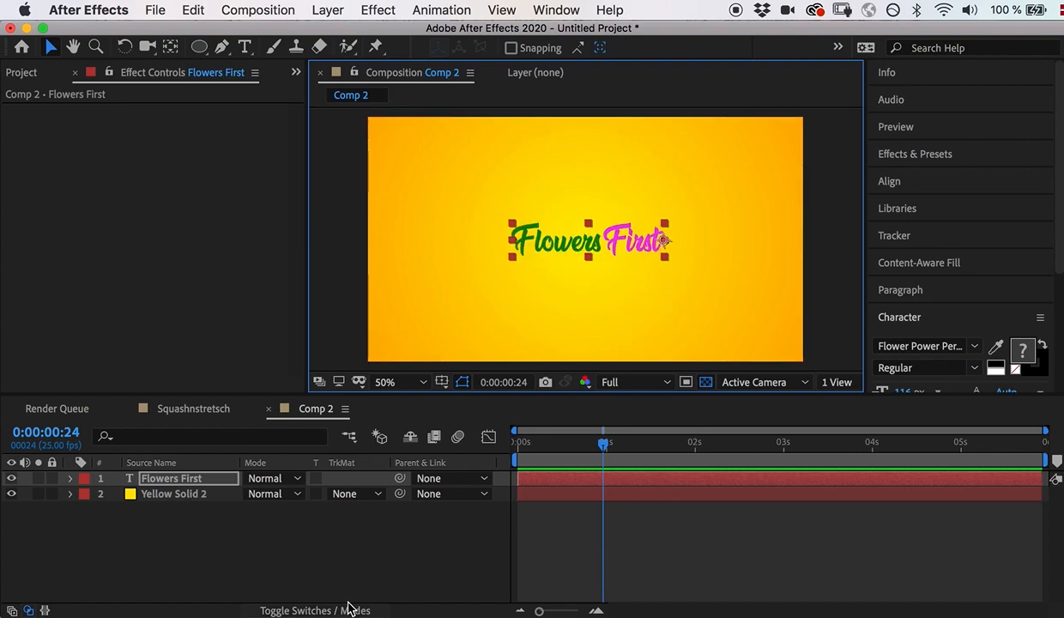
Add a Position keyframe to the Flowers First layer at 0:00:01:00.
{"action": "left_click_drag", "start_coordinate": [604, 443], "coordinate": [607, 446]}
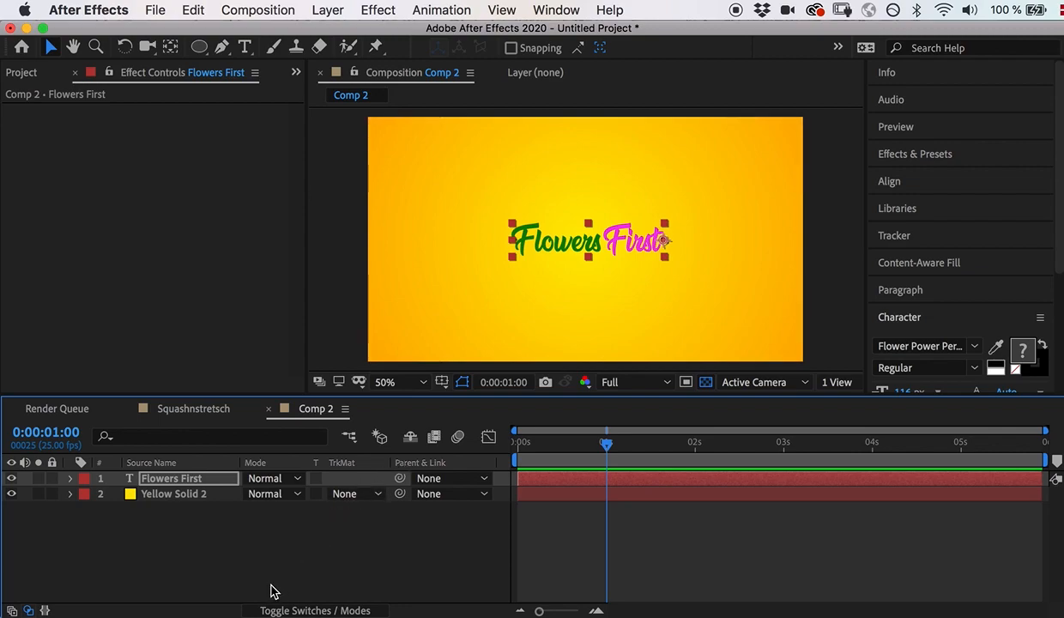
{"action": "key", "text": "p"}
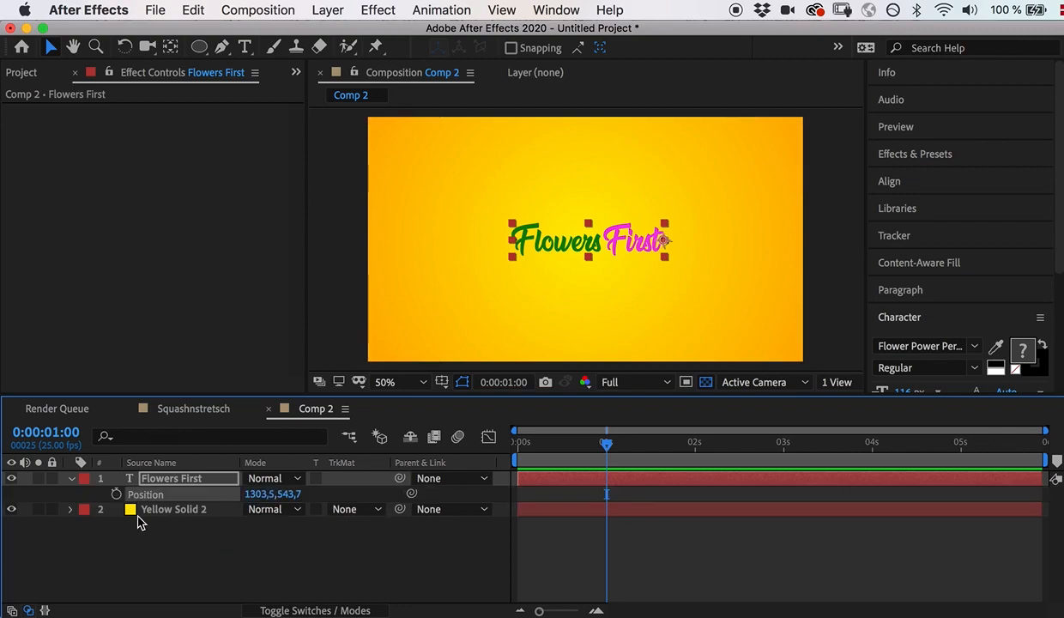
{"action": "left_click", "coordinate": [116, 495]}
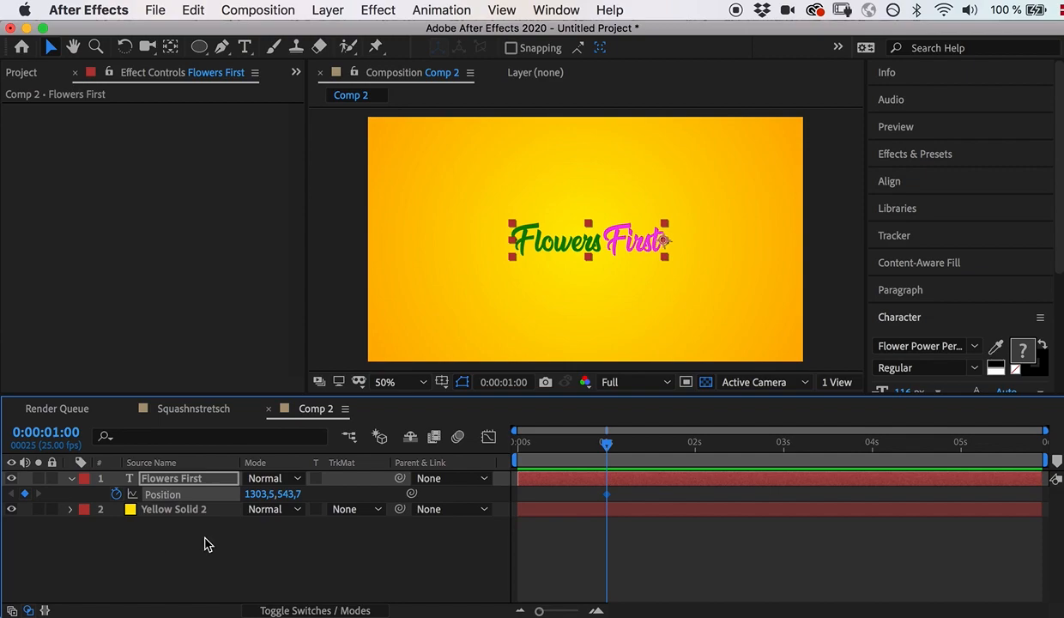
At 0:00:00:07, move the Flowers First text horizontally off the frame's left side, to position -52,5, 543,7.
{"action": "left_click_drag", "start_coordinate": [606, 444], "coordinate": [547, 455]}
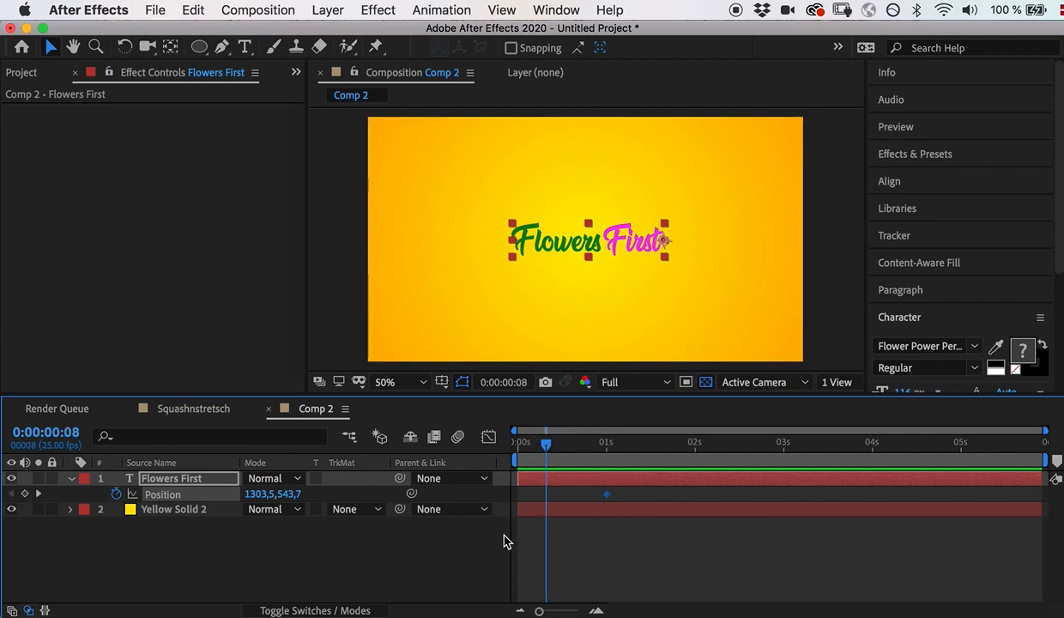
{"action": "left_click_drag", "start_coordinate": [546, 443], "coordinate": [543, 443]}
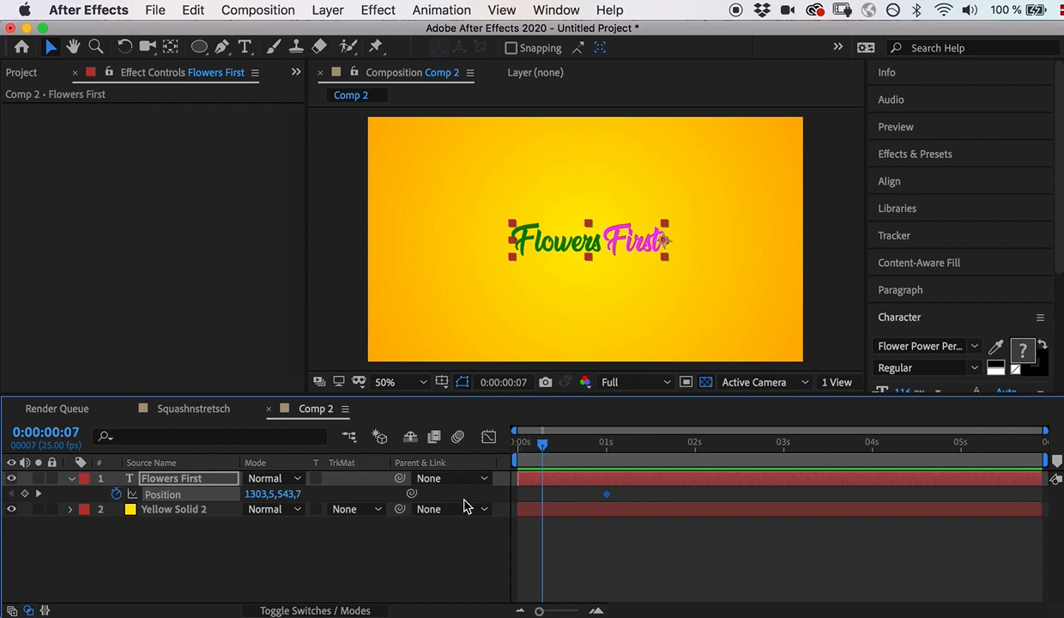
{"action": "left_click_drag", "start_coordinate": [626, 241], "coordinate": [321, 249]}
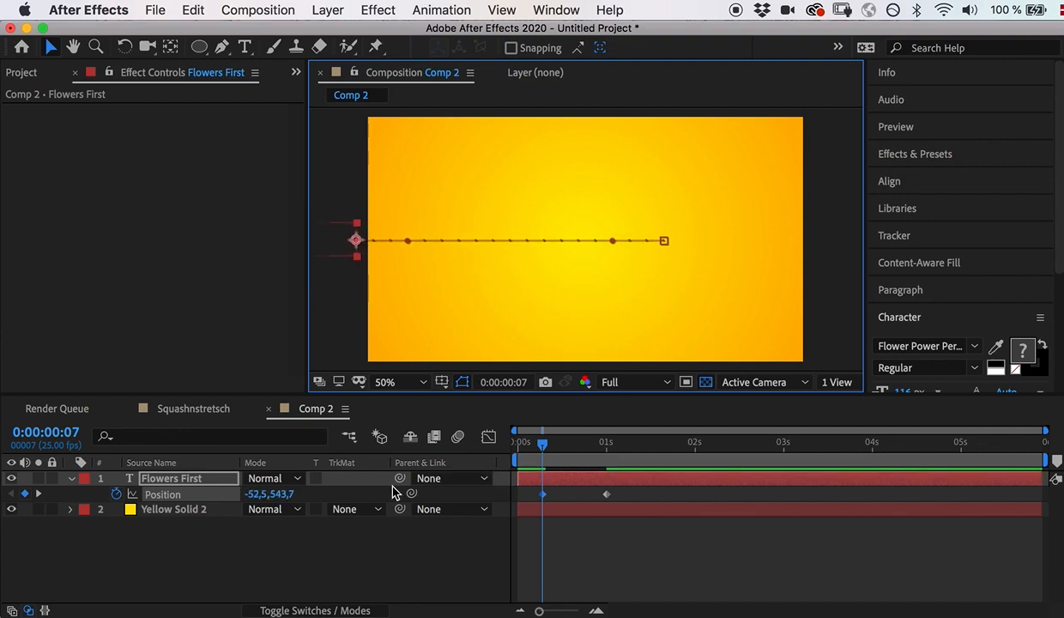
Shift the starting Position keyframe one frame later, to 0:00:00:08, and scrub through the text's slide-in.
{"action": "left_click_drag", "start_coordinate": [544, 445], "coordinate": [618, 445]}
{"action": "left_click", "coordinate": [563, 570]}
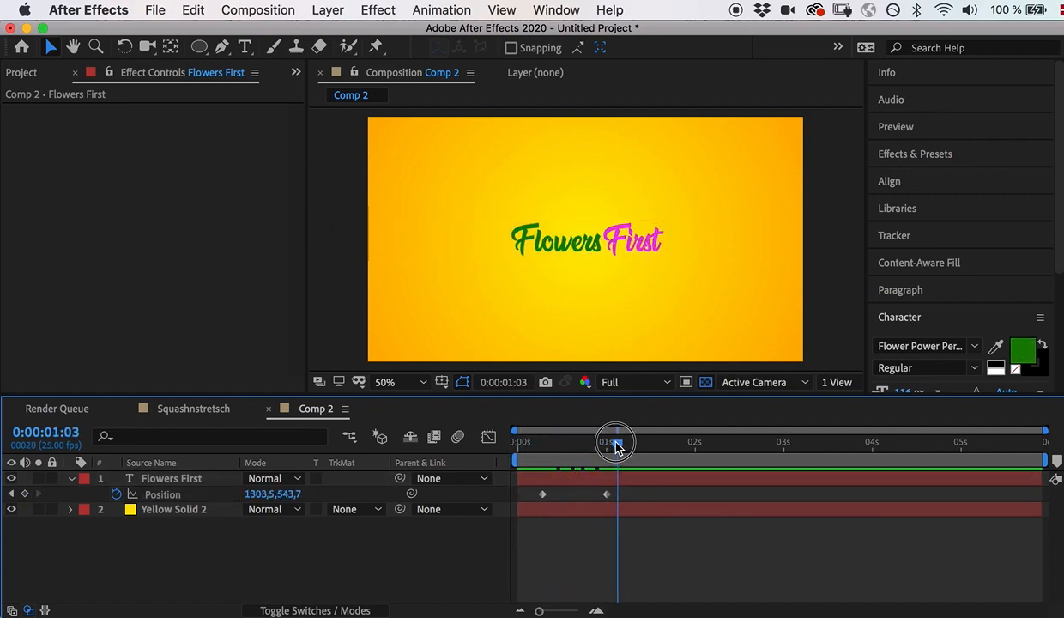
{"action": "left_click", "coordinate": [546, 495]}
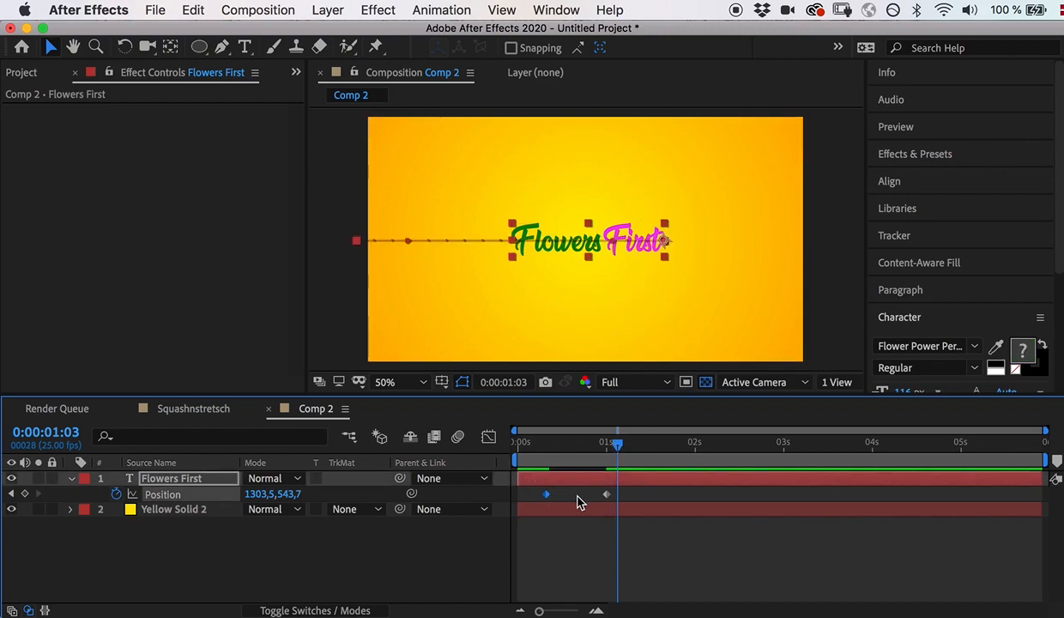
{"action": "left_click_drag", "start_coordinate": [616, 443], "coordinate": [591, 446]}
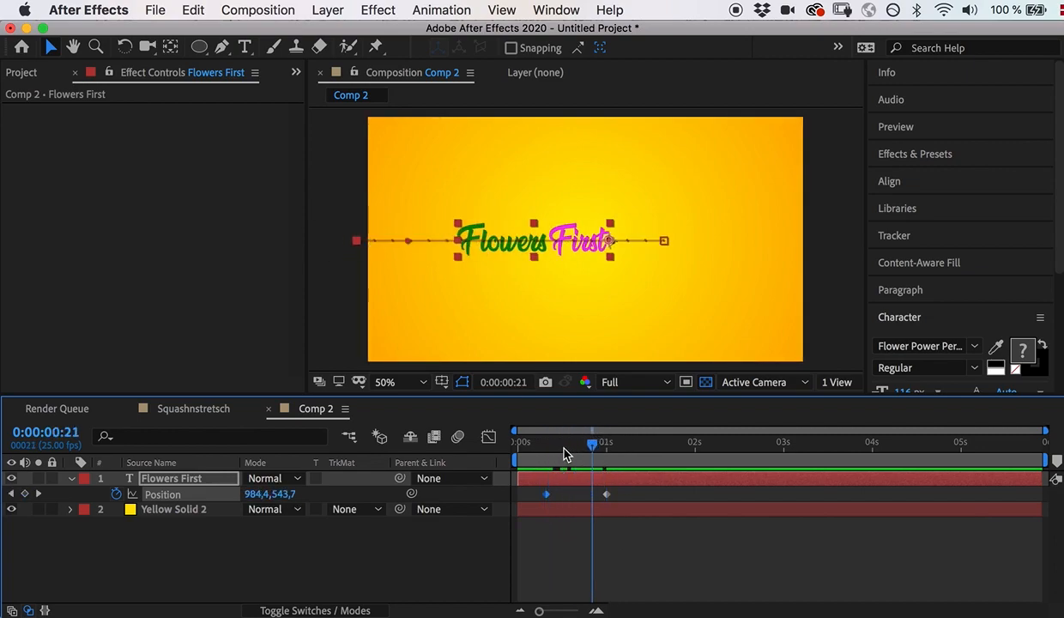
Open the graph editor and examine the Position value graph between the two keyframes and its graph type options.
{"action": "left_click", "coordinate": [489, 439]}
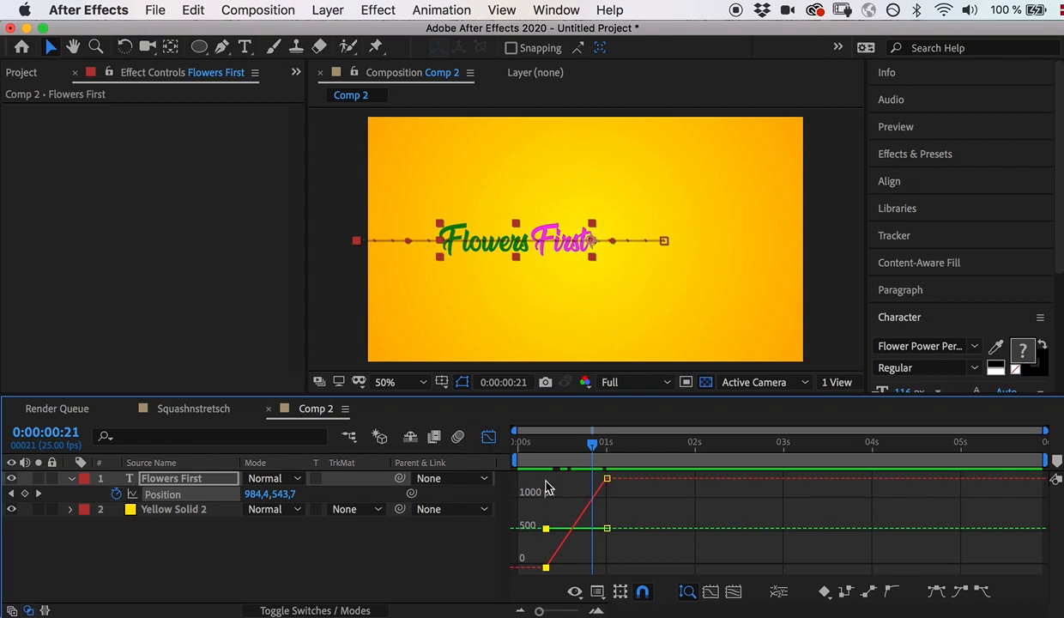
{"action": "left_click", "coordinate": [597, 593]}
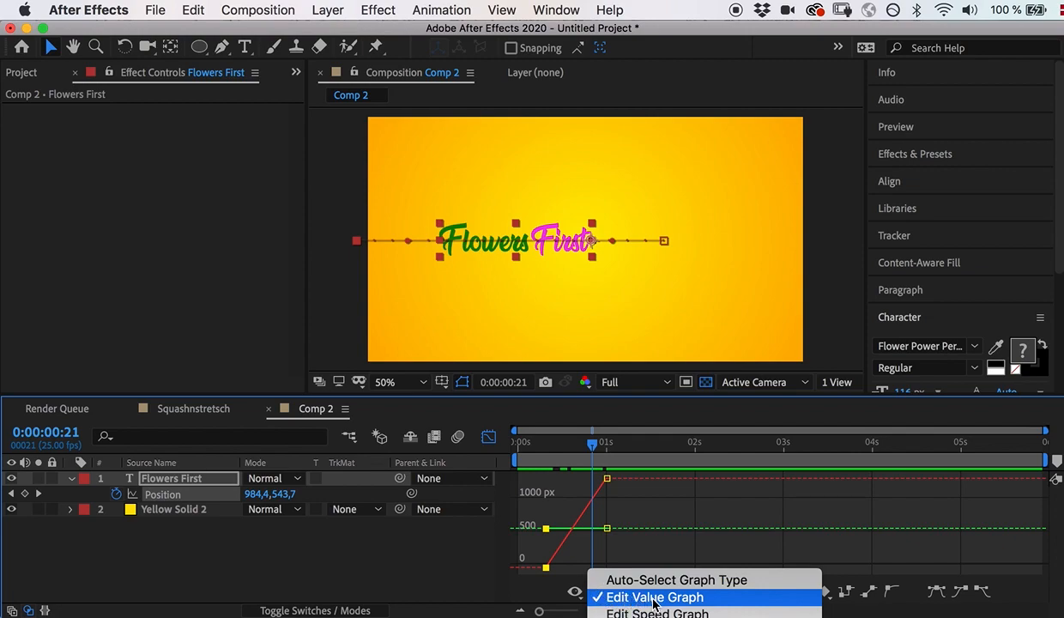
{"action": "left_click", "coordinate": [445, 551]}
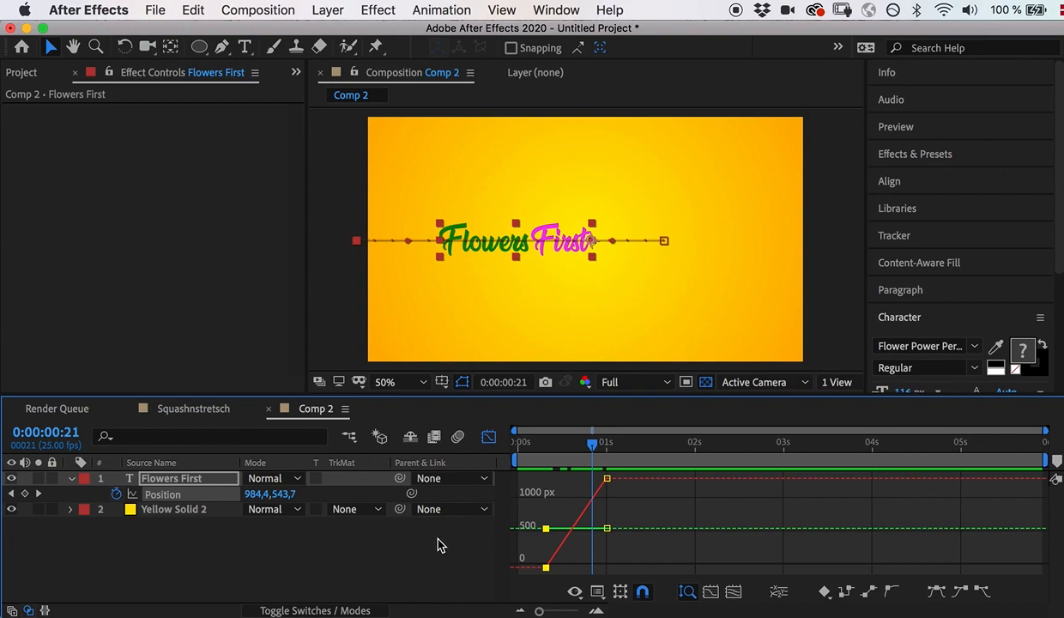
{"action": "mouse_move", "coordinate": [547, 568]}
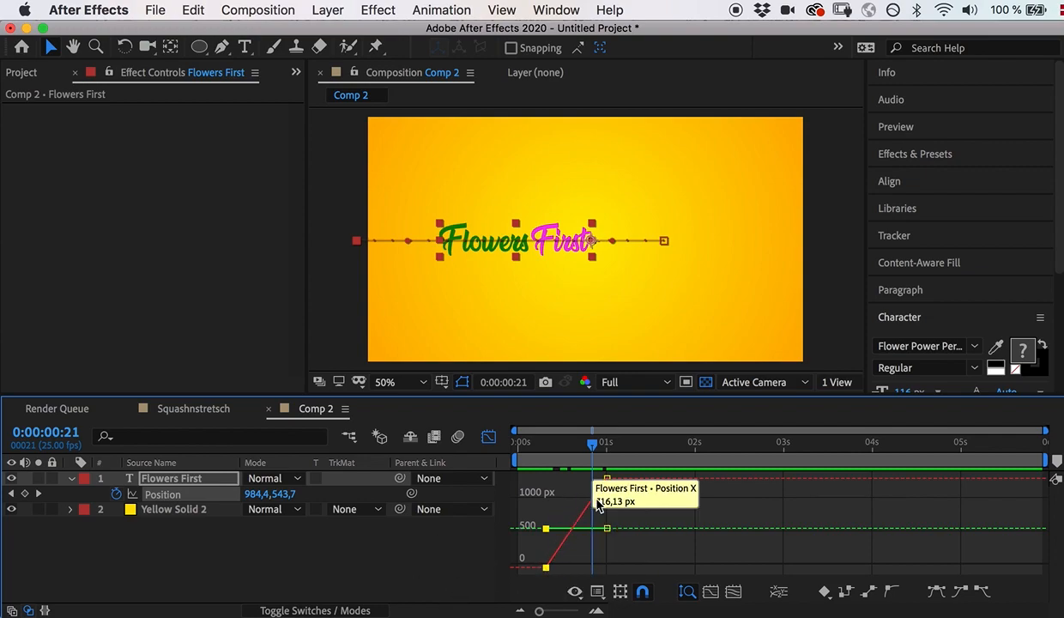
{"action": "mouse_move", "coordinate": [562, 536]}
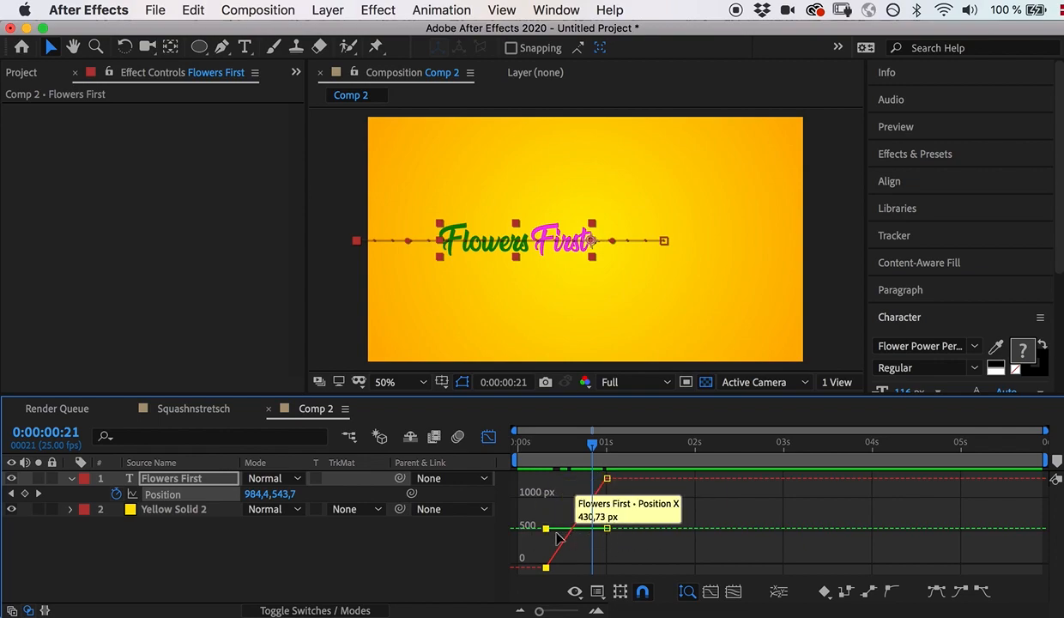
{"action": "mouse_move", "coordinate": [616, 518]}
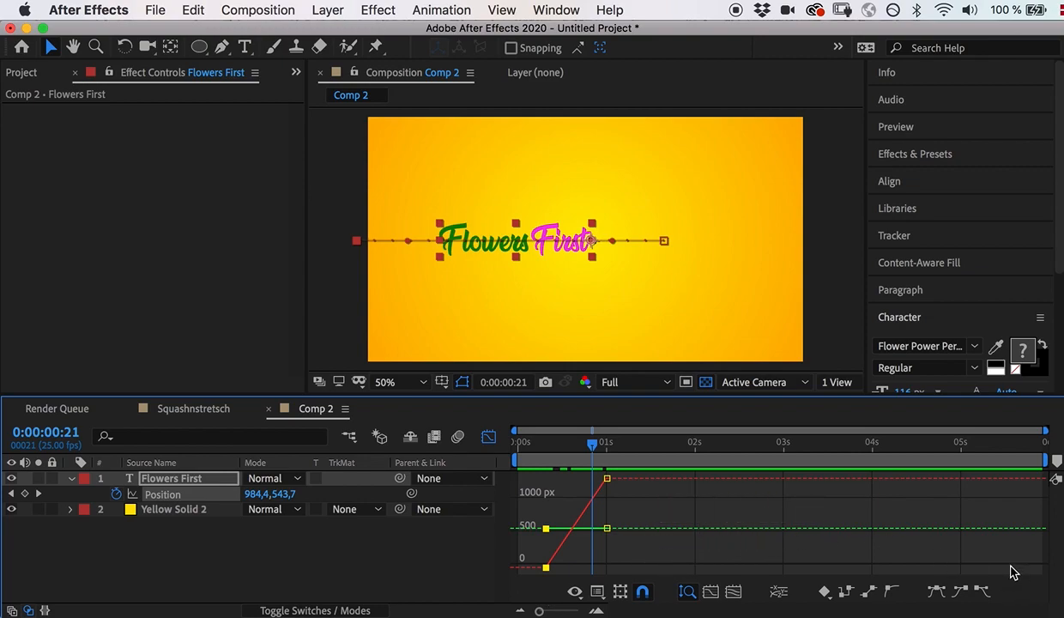
{"action": "left_click_drag", "start_coordinate": [586, 449], "coordinate": [609, 443]}
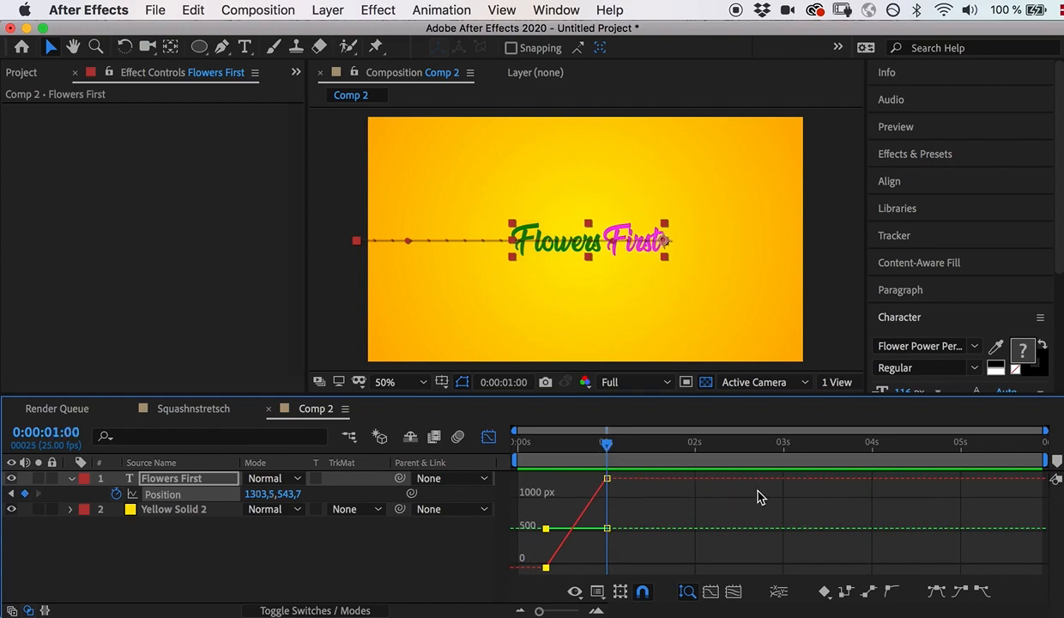
{"action": "left_click", "coordinate": [589, 444]}
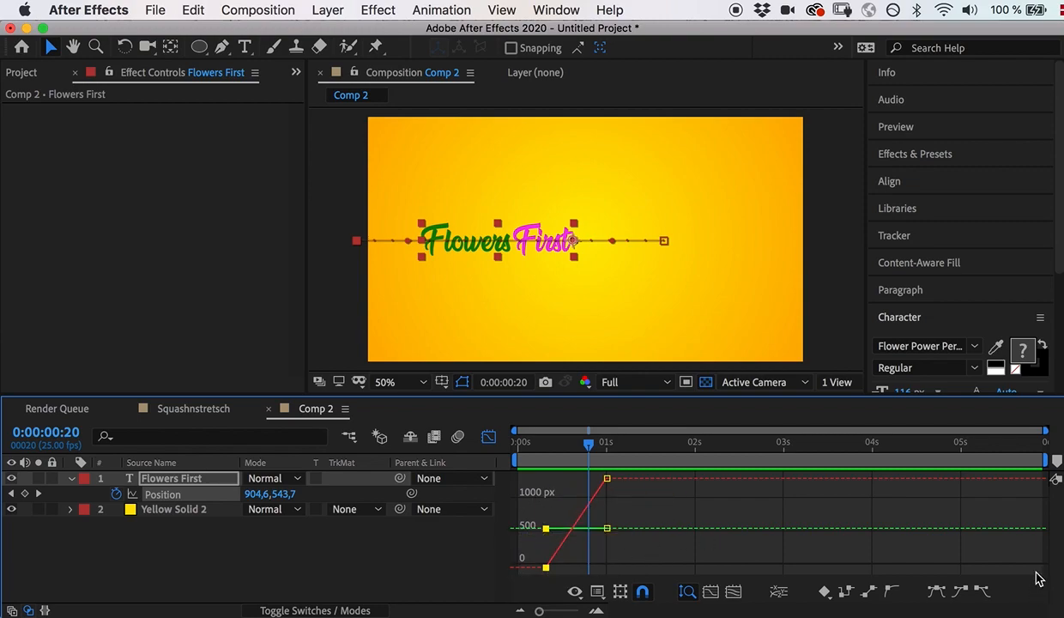
Apply Easy Ease In to the starting Position keyframe and play back the slide-in with the graph editor closed.
{"action": "left_click", "coordinate": [964, 591]}
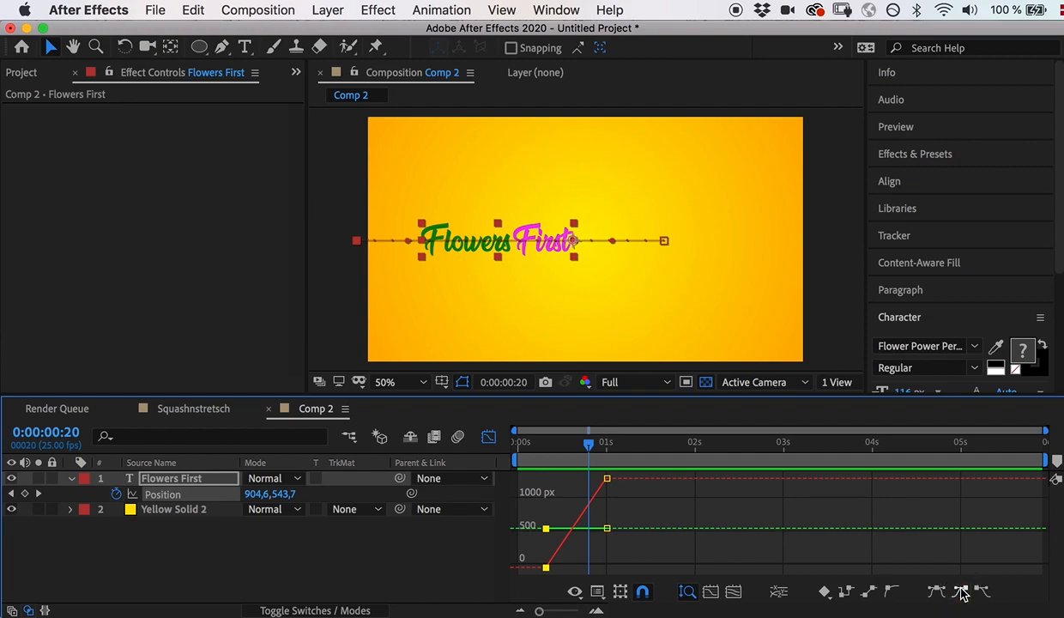
{"action": "left_click", "coordinate": [488, 437]}
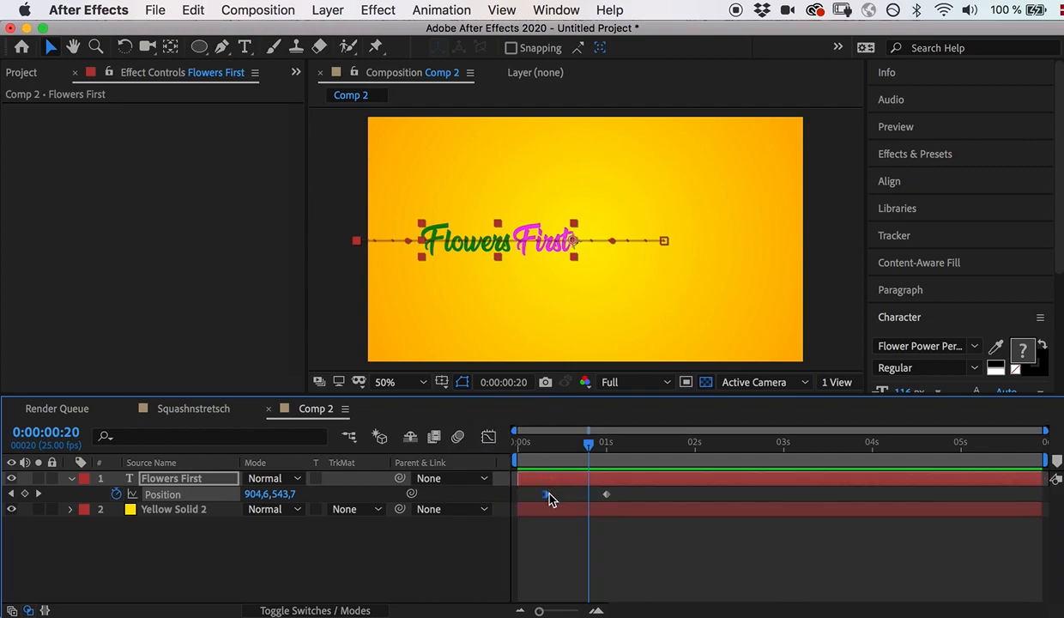
{"action": "left_click_drag", "start_coordinate": [590, 448], "coordinate": [521, 450]}
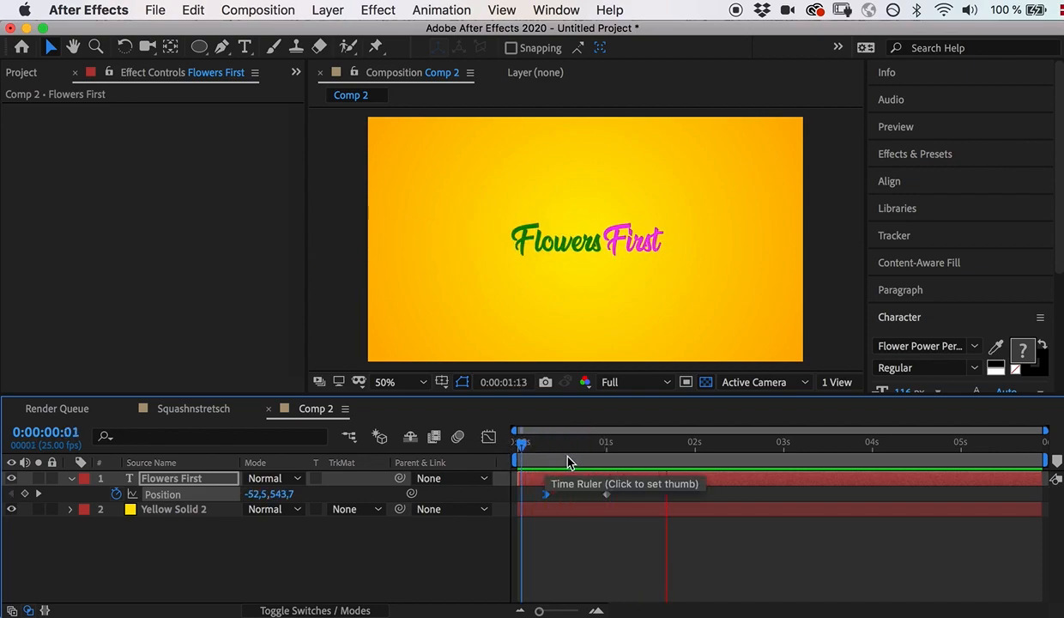
{"action": "key", "text": "space"}
{"action": "left_click_drag", "start_coordinate": [670, 447], "coordinate": [517, 459]}
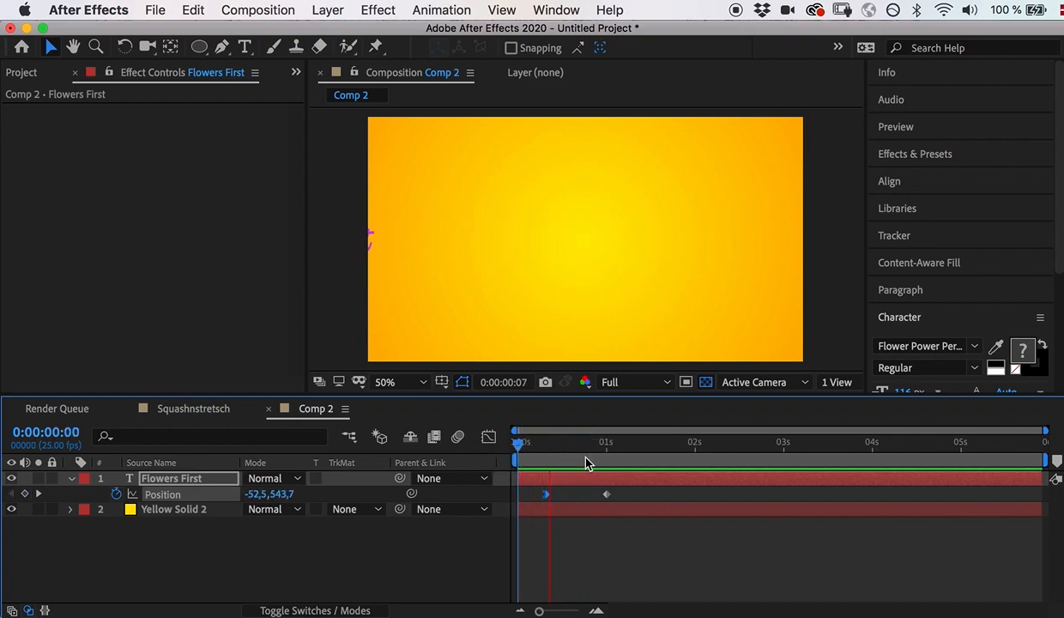
{"action": "key", "text": "space"}
{"action": "left_click_drag", "start_coordinate": [659, 448], "coordinate": [571, 463]}
{"action": "left_click_drag", "start_coordinate": [591, 465], "coordinate": [553, 464]}
In the graph editor, apply Easy Ease to the starting Position keyframe at 0:00:00:08 and play back the slide-in.
{"action": "left_click", "coordinate": [488, 438]}
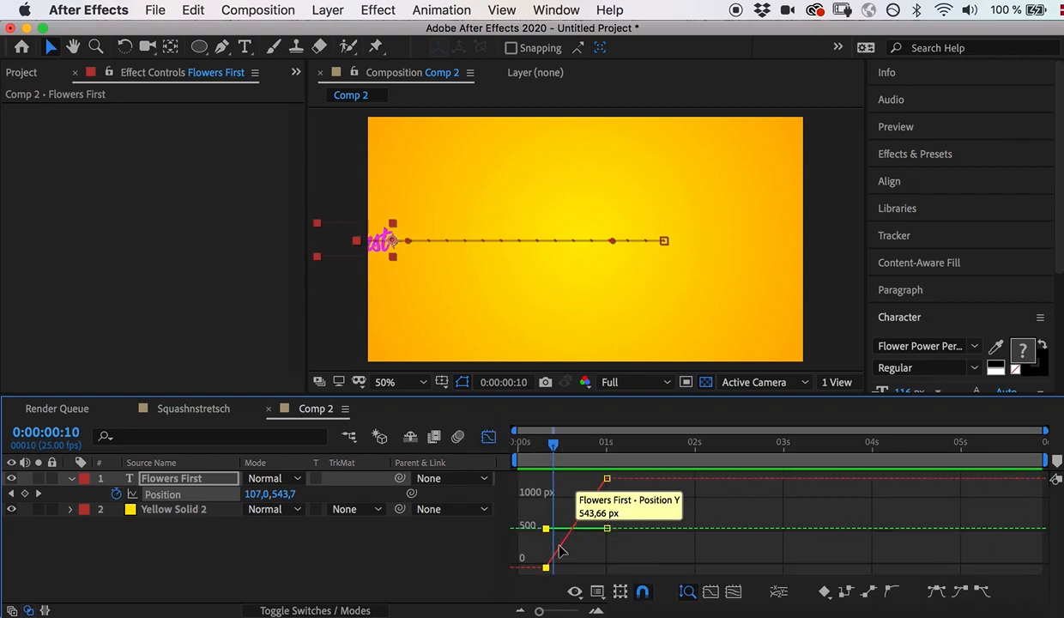
{"action": "left_click_drag", "start_coordinate": [540, 613], "coordinate": [554, 613]}
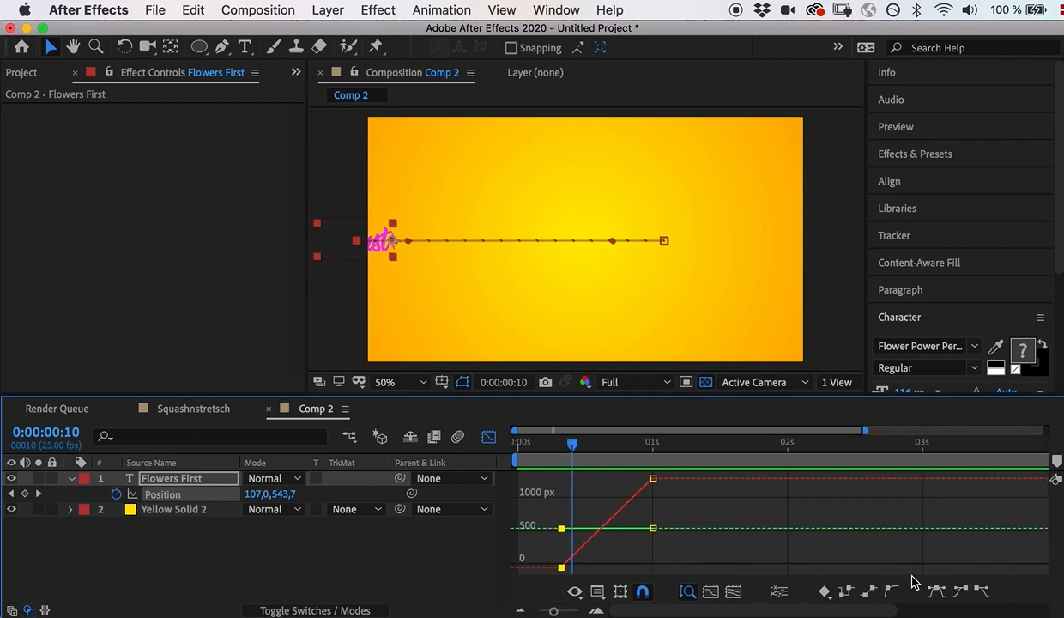
{"action": "left_click", "coordinate": [940, 592]}
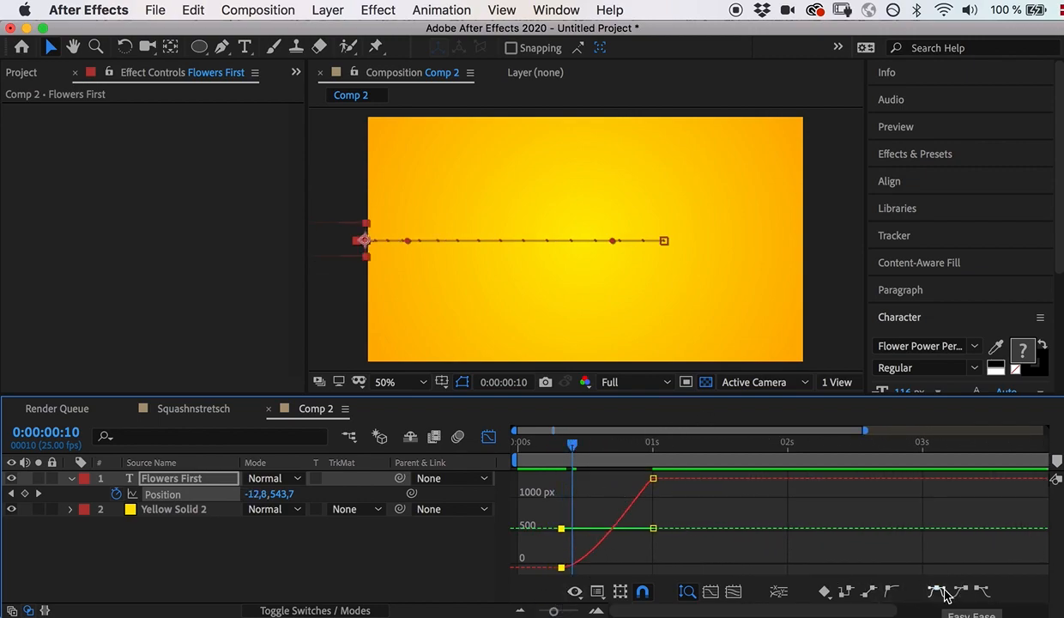
{"action": "left_click_drag", "start_coordinate": [572, 444], "coordinate": [557, 464]}
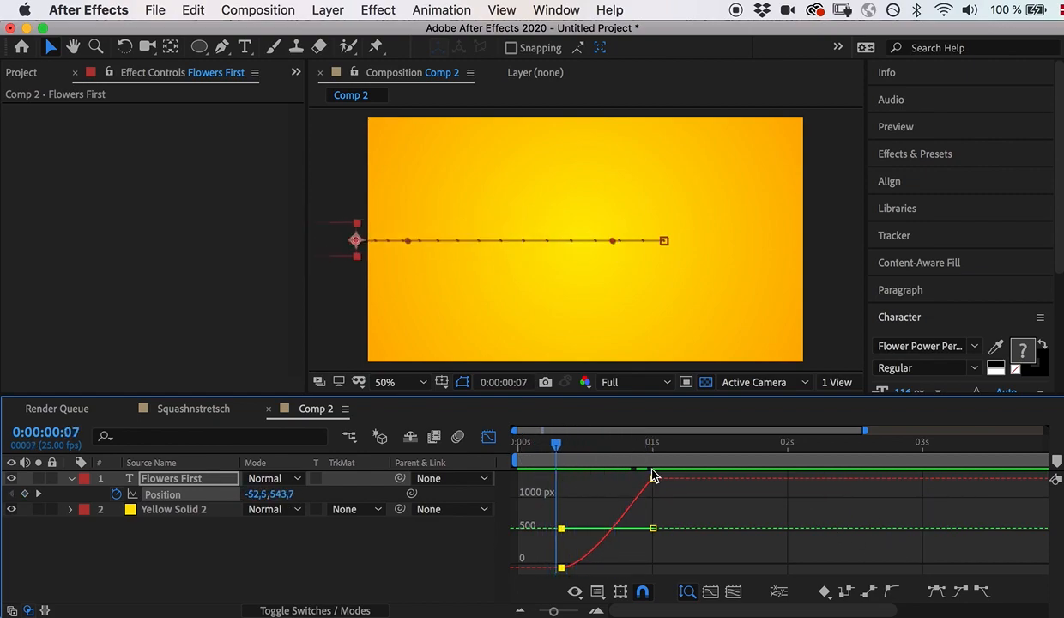
{"action": "key", "text": "space"}
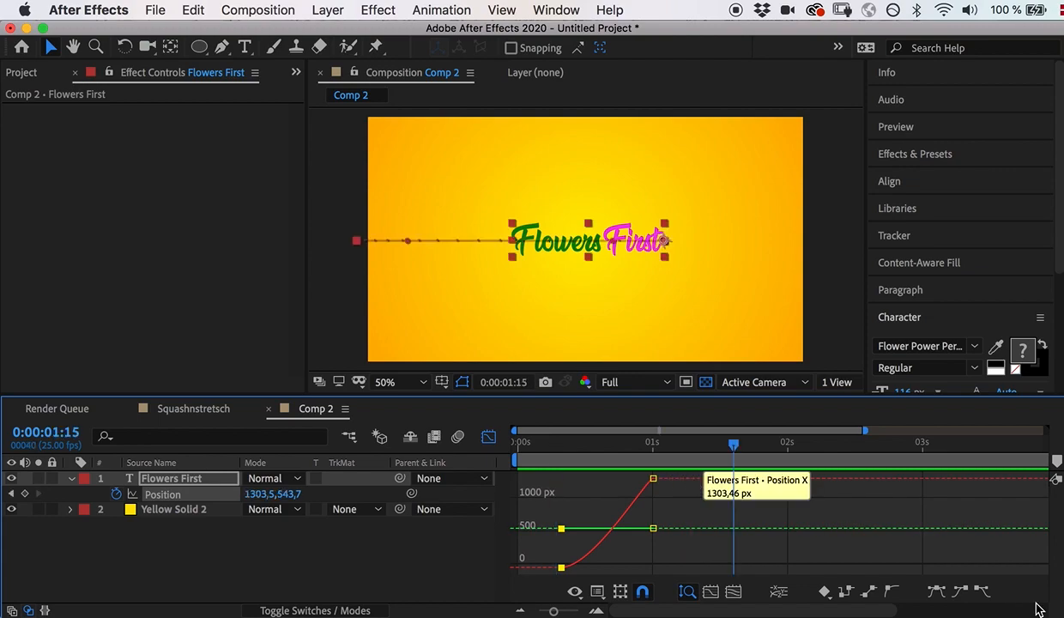
Apply Easy Ease to the ending Position keyframe at 0:00:01:00, play back the animation and return to that frame.
{"action": "left_click", "coordinate": [653, 478]}
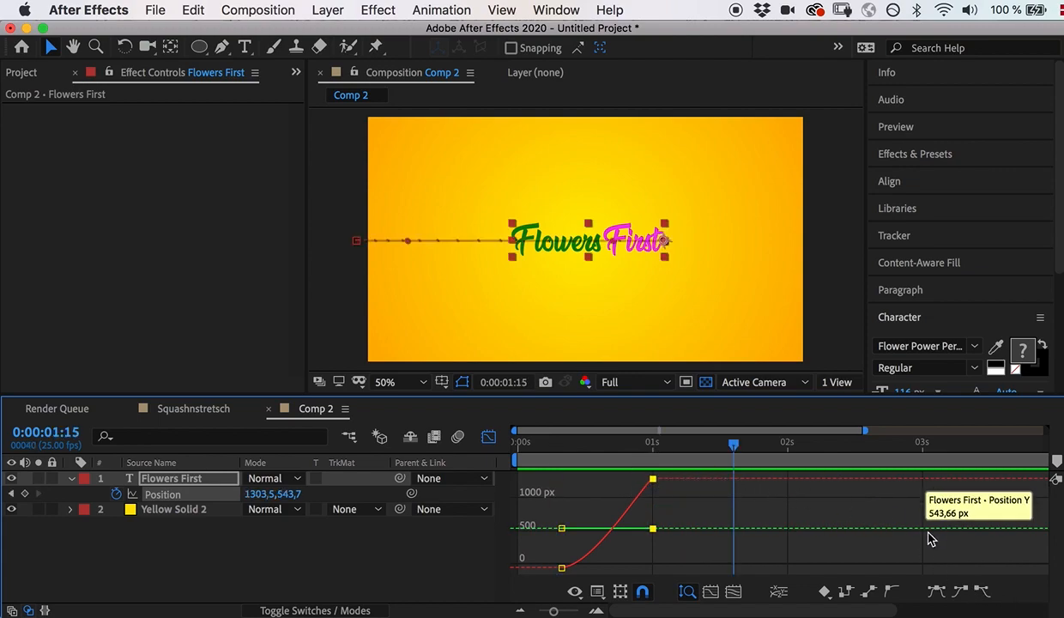
{"action": "left_click", "coordinate": [940, 593]}
{"action": "left_click_drag", "start_coordinate": [733, 443], "coordinate": [605, 447]}
{"action": "key", "text": "space"}
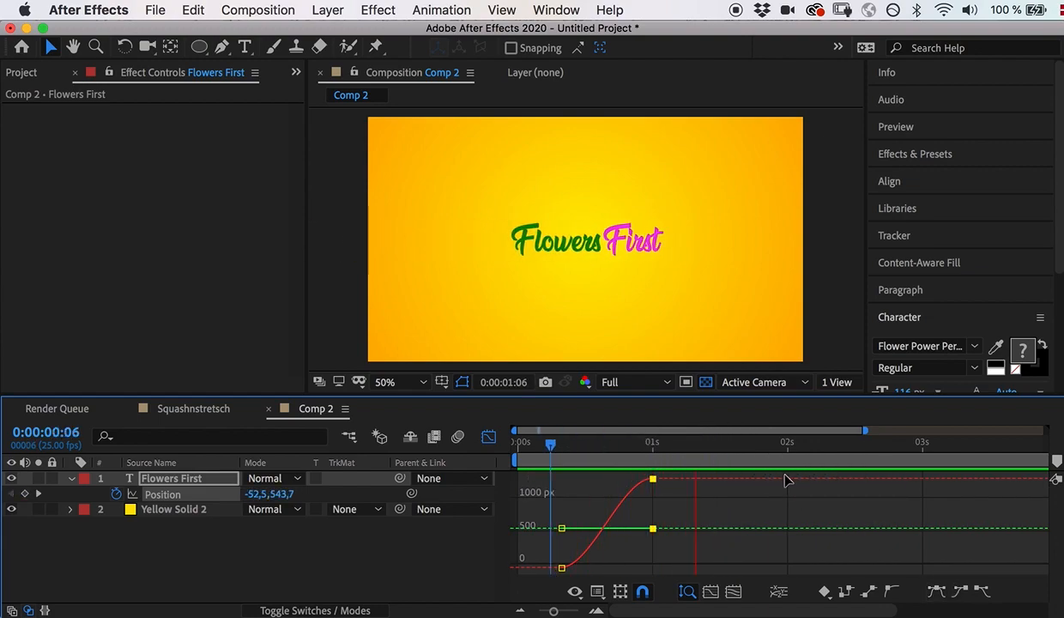
{"action": "left_click_drag", "start_coordinate": [744, 444], "coordinate": [659, 487]}
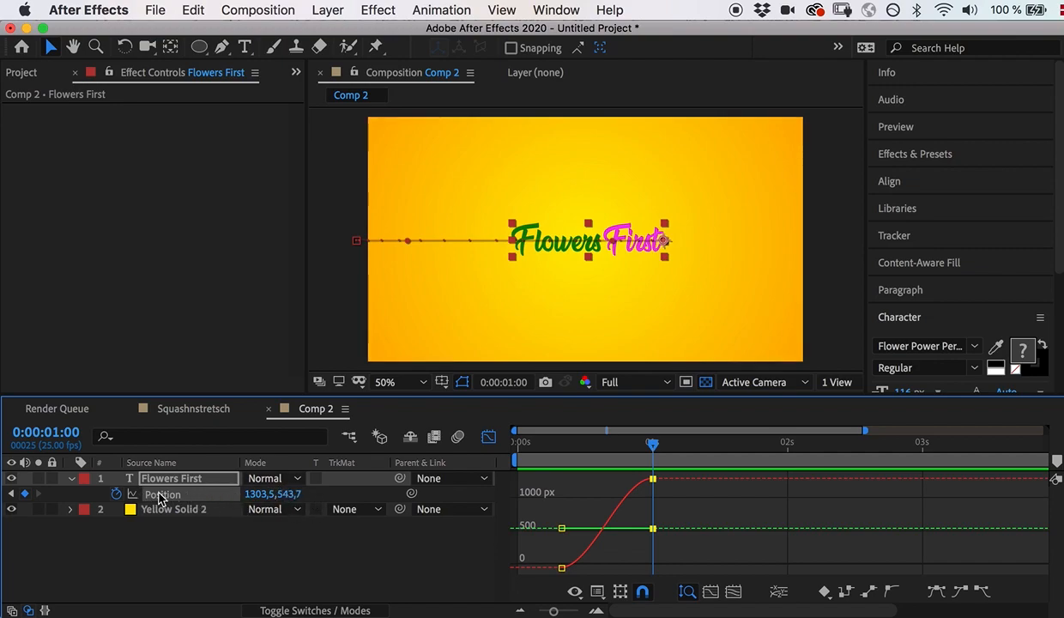
Separate the Position dimensions of the Flowers First text and show only the X Position curve.
{"action": "left_click", "coordinate": [779, 592]}
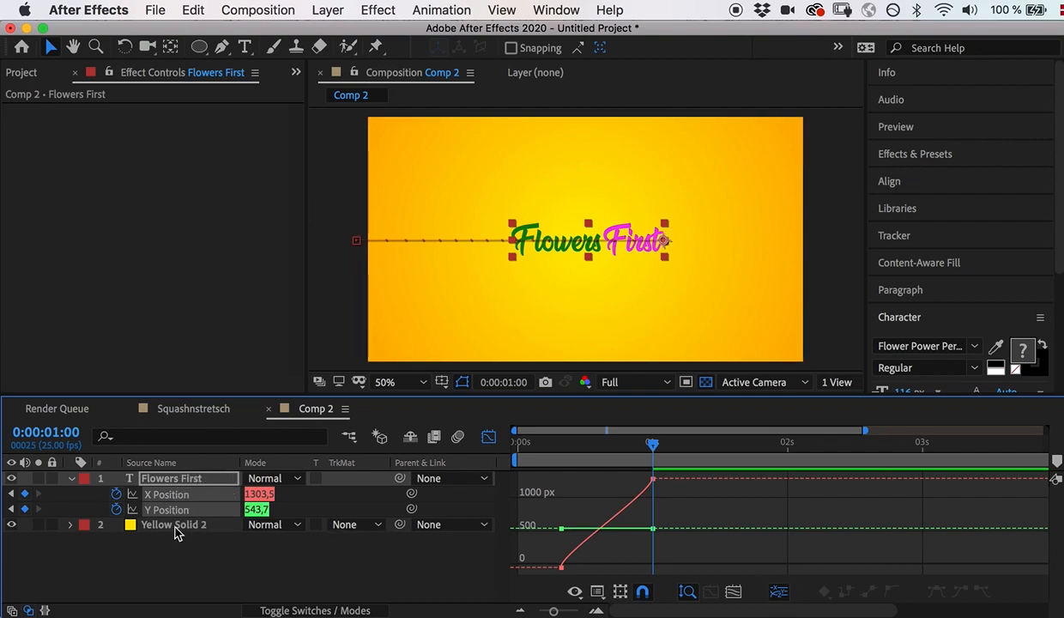
{"action": "left_click", "coordinate": [179, 569]}
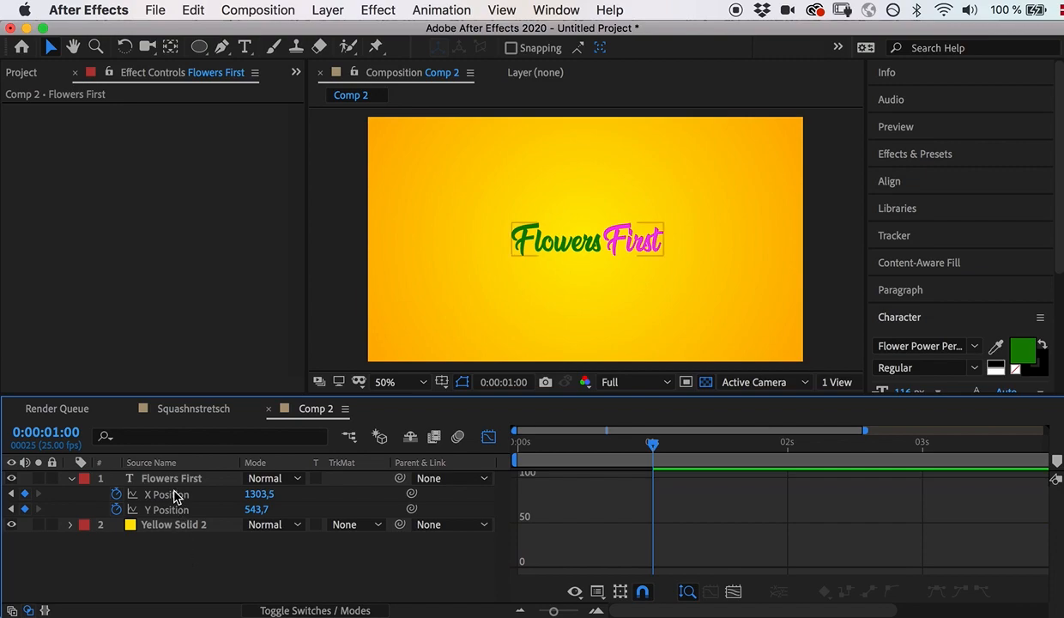
{"action": "left_click", "coordinate": [176, 495]}
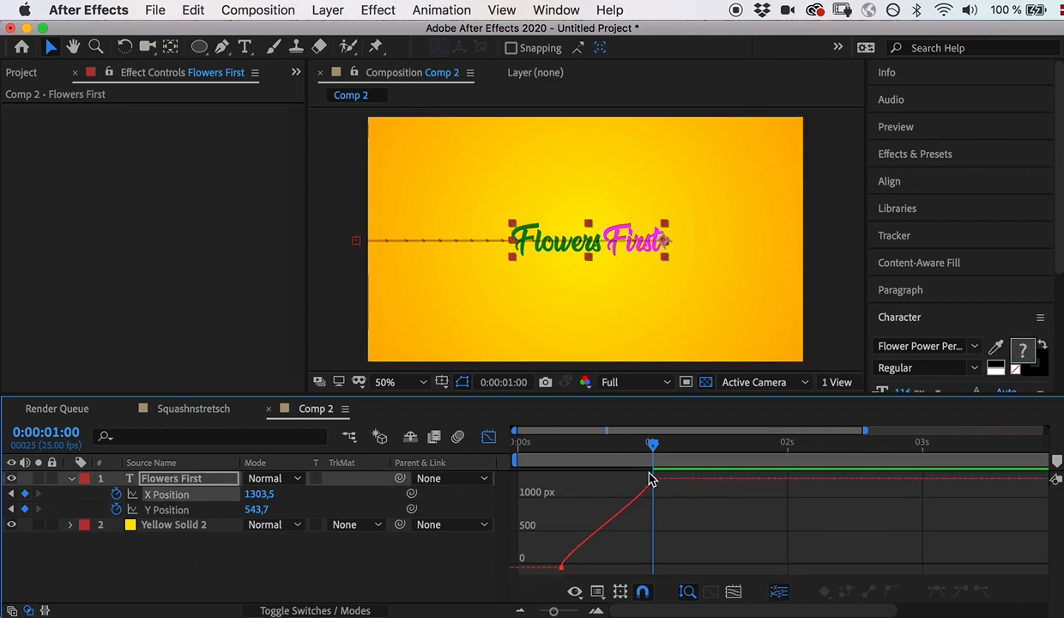
Try a fast-slow-fast X Position curve by pulling the start handle steeply up and the end handle steeply down, then preview.
{"action": "left_click", "coordinate": [562, 563]}
{"action": "left_click_drag", "start_coordinate": [564, 554], "coordinate": [564, 504]}
{"action": "left_click", "coordinate": [653, 478]}
{"action": "left_click_drag", "start_coordinate": [653, 480], "coordinate": [672, 545]}
{"action": "left_click_drag", "start_coordinate": [653, 444], "coordinate": [477, 490]}
{"action": "key", "text": "space"}
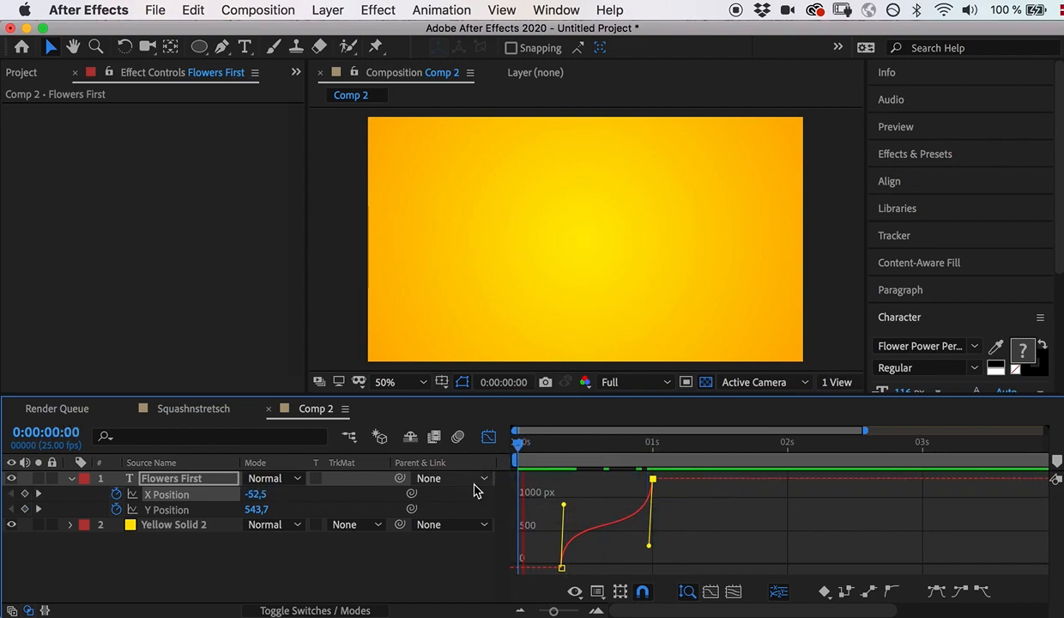
{"action": "key", "text": "space"}
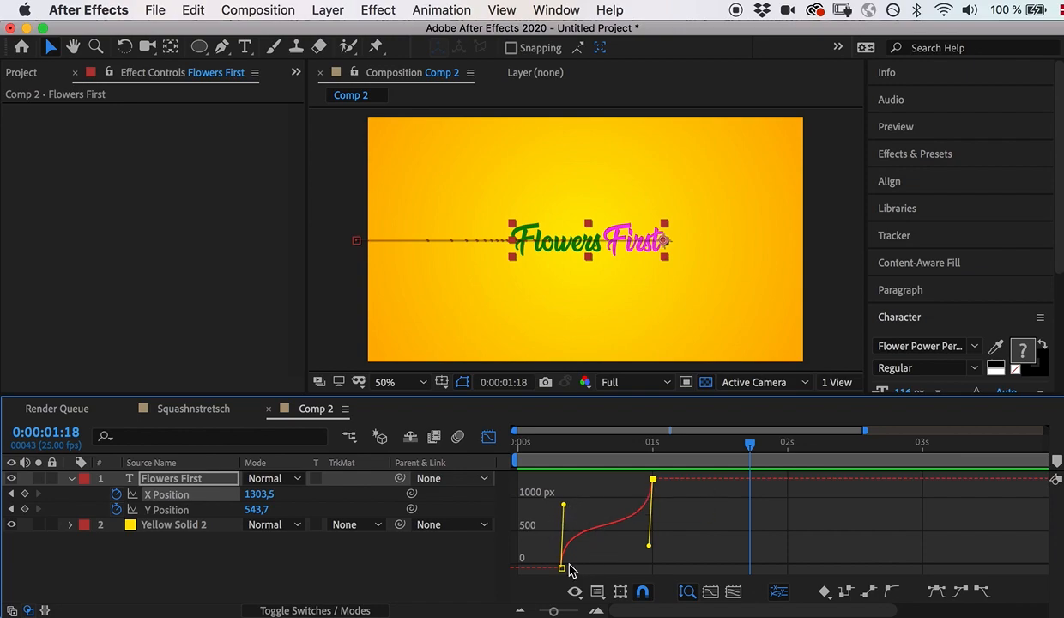
Flatten the start keyframe's X Position handle so the slide-in accelerates smoothly, and play back the motion.
{"action": "left_click_drag", "start_coordinate": [565, 508], "coordinate": [672, 511]}
{"action": "left_click_drag", "start_coordinate": [750, 444], "coordinate": [554, 500]}
{"action": "key", "text": "space"}
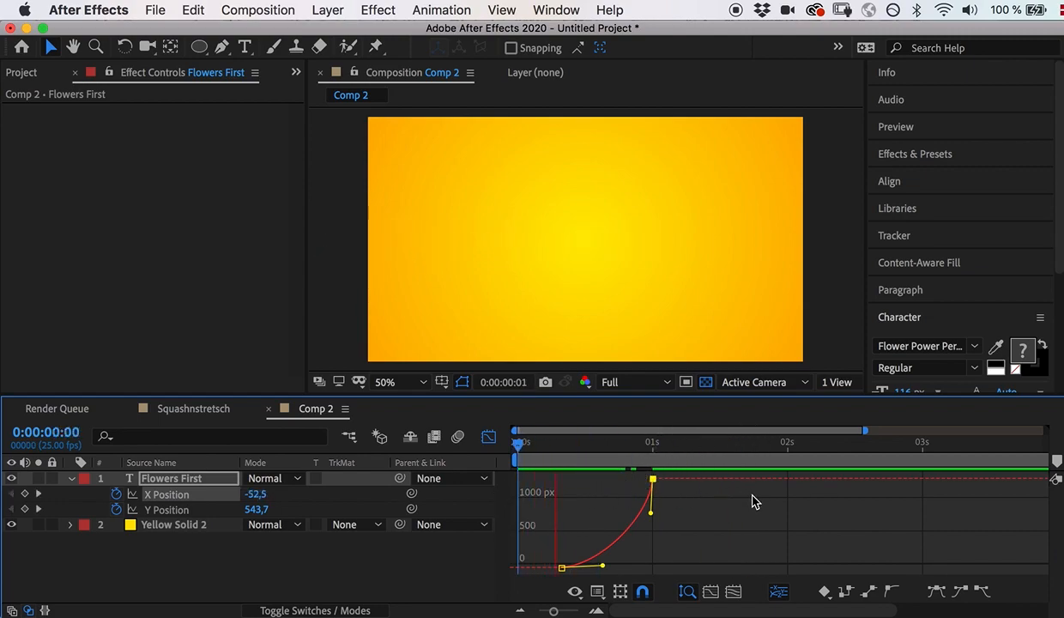
{"action": "key", "text": "space"}
{"action": "left_click_drag", "start_coordinate": [731, 451], "coordinate": [664, 501]}
{"action": "mouse_move", "coordinate": [665, 445]}
{"action": "left_mouse_down"}
{"action": "mouse_move", "coordinate": [642, 458]}
{"action": "mouse_move", "coordinate": [691, 461]}
{"action": "mouse_move", "coordinate": [654, 445]}
{"action": "left_mouse_up"}
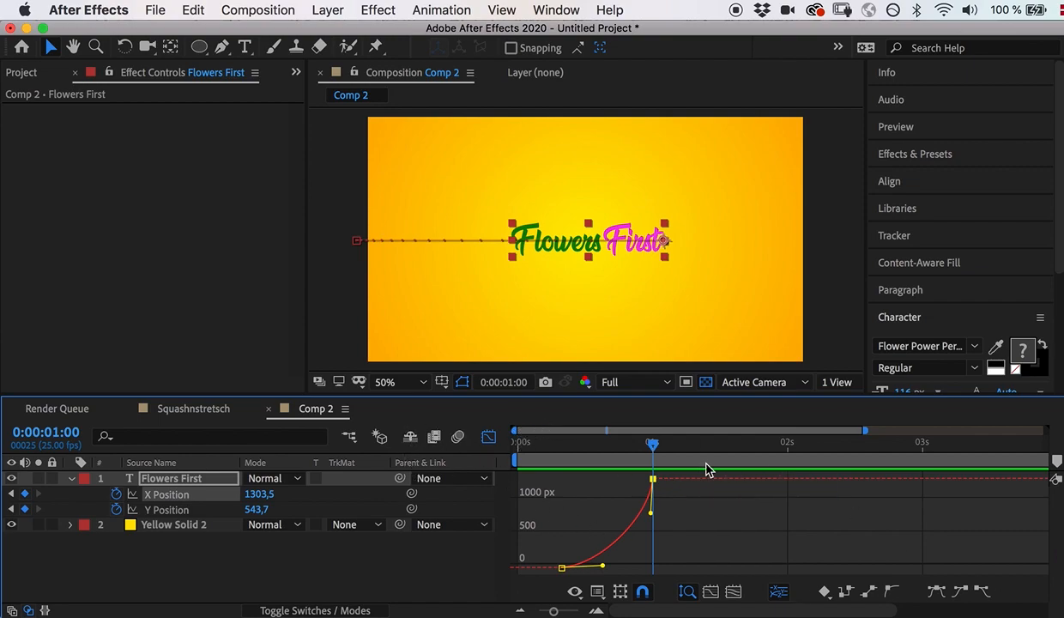
Pull the ending X Position keyframe's handle up above its value so the text overshoots and returns, and play back the slide-in.
{"action": "mouse_move", "coordinate": [653, 444]}
{"action": "left_mouse_down"}
{"action": "mouse_move", "coordinate": [622, 457]}
{"action": "mouse_move", "coordinate": [669, 455]}
{"action": "left_mouse_up"}
{"action": "left_click_drag", "start_coordinate": [653, 515], "coordinate": [533, 488]}
{"action": "key", "text": "space"}
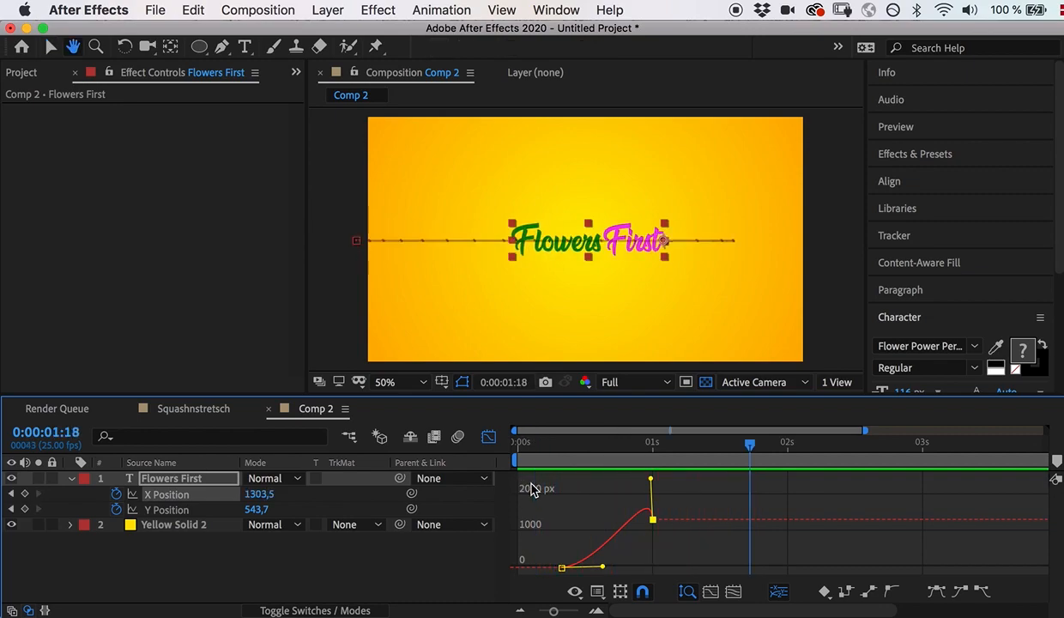
{"action": "left_click_drag", "start_coordinate": [649, 482], "coordinate": [642, 481]}
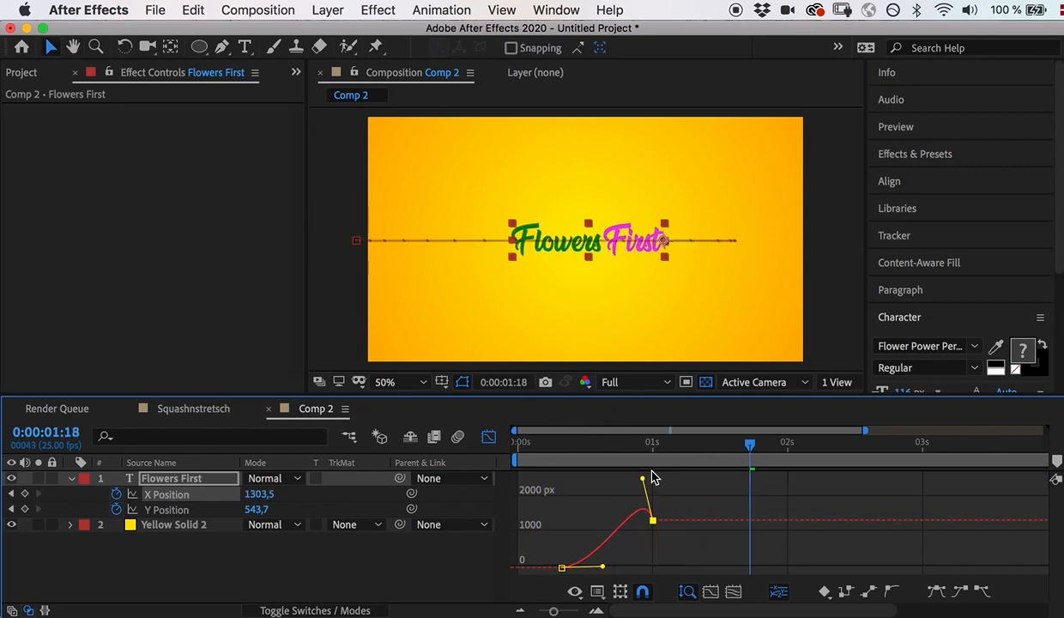
{"action": "left_click_drag", "start_coordinate": [751, 447], "coordinate": [434, 477]}
{"action": "key", "text": "space"}
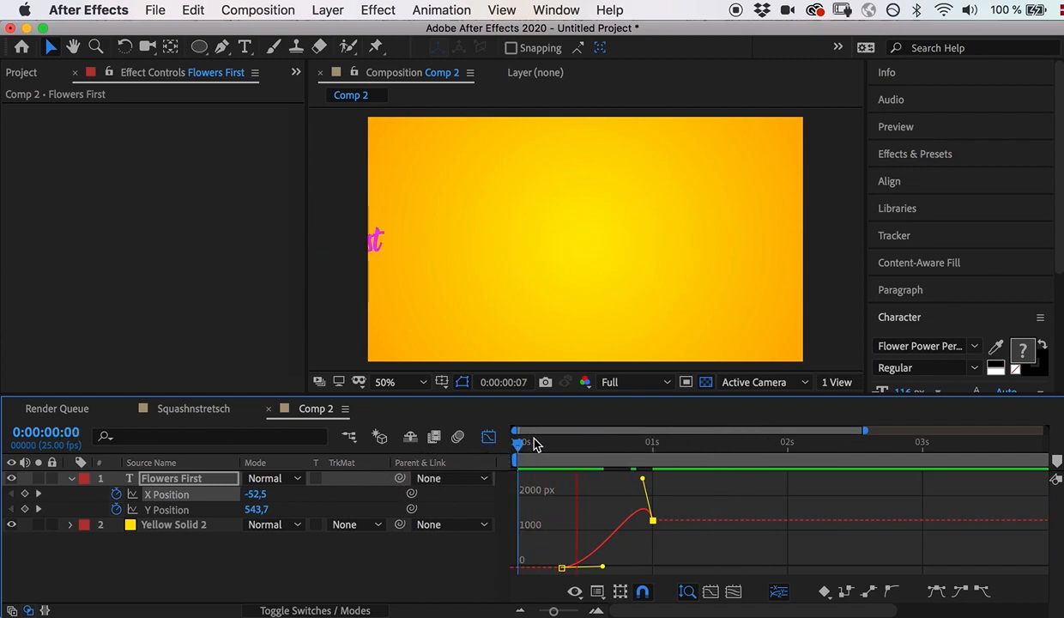
{"action": "key", "text": "space"}
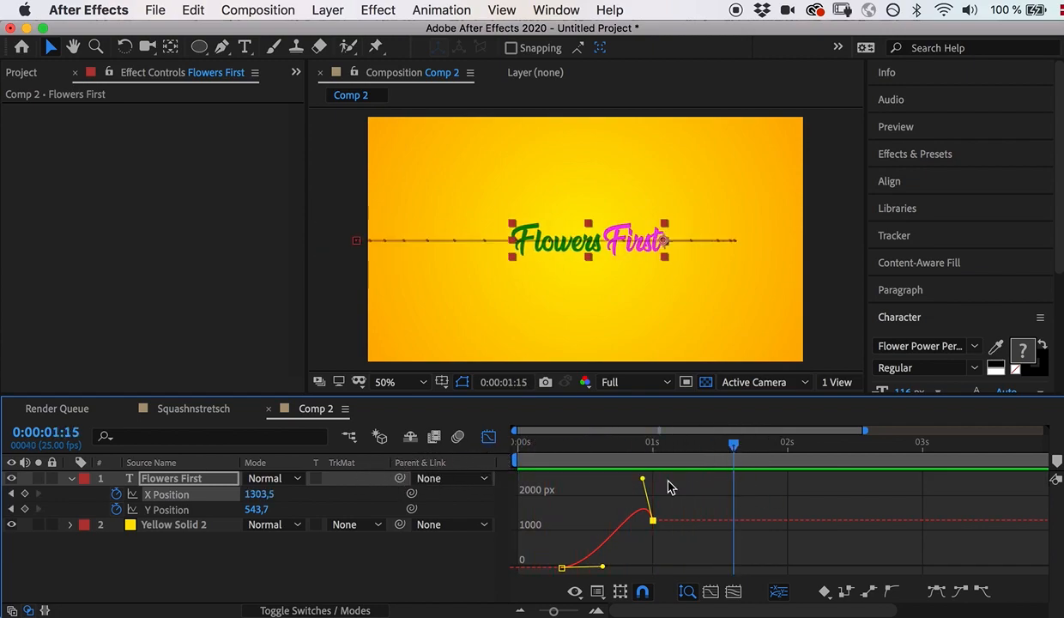
{"action": "left_click_drag", "start_coordinate": [726, 457], "coordinate": [680, 491]}
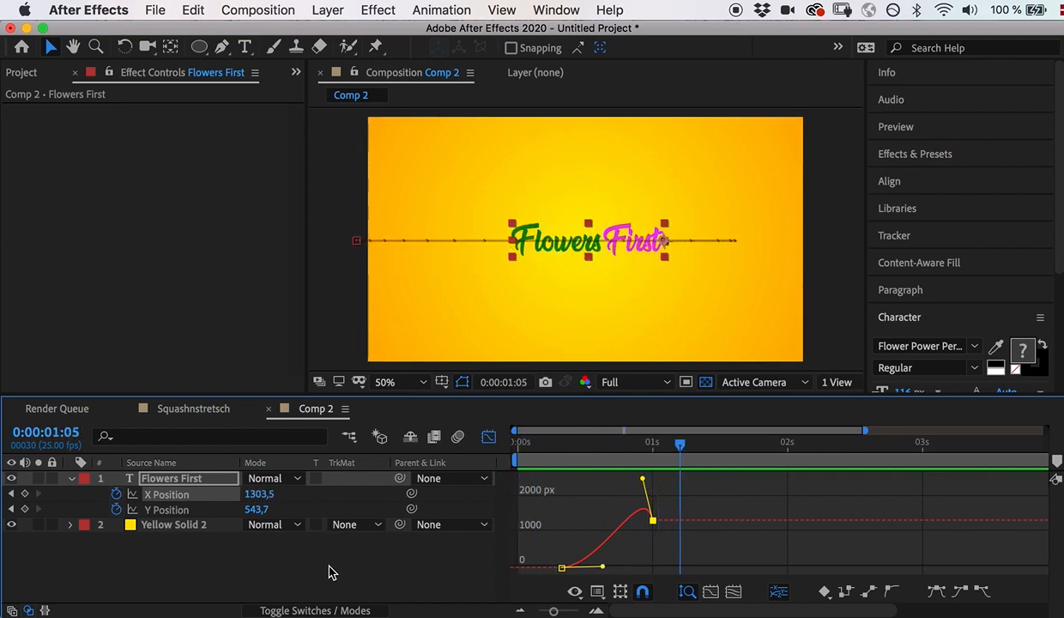
With the graph editor closed, nudge the text right at 0:00:01:03, left at 0:00:01:05 and right at 0:00:01:07 to X 1351,5.
{"action": "left_click", "coordinate": [490, 438]}
{"action": "left_click_drag", "start_coordinate": [678, 449], "coordinate": [667, 490]}
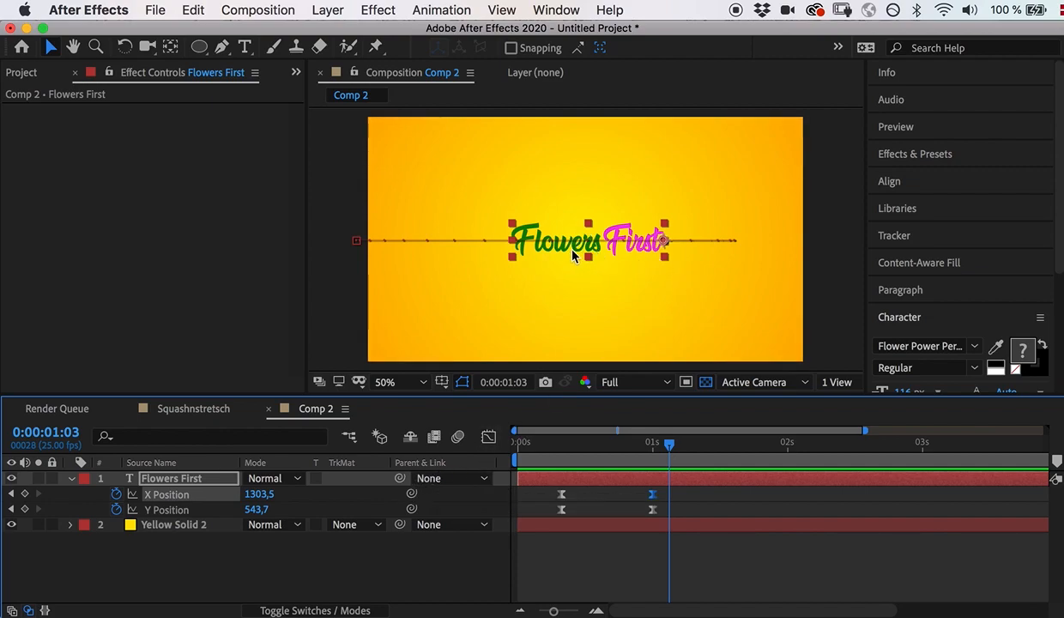
{"action": "left_click_drag", "start_coordinate": [564, 251], "coordinate": [591, 256]}
{"action": "left_click_drag", "start_coordinate": [675, 454], "coordinate": [681, 447]}
{"action": "left_click_drag", "start_coordinate": [581, 249], "coordinate": [566, 249]}
{"action": "left_click_drag", "start_coordinate": [681, 445], "coordinate": [691, 446]}
{"action": "left_click_drag", "start_coordinate": [562, 249], "coordinate": [579, 250]}
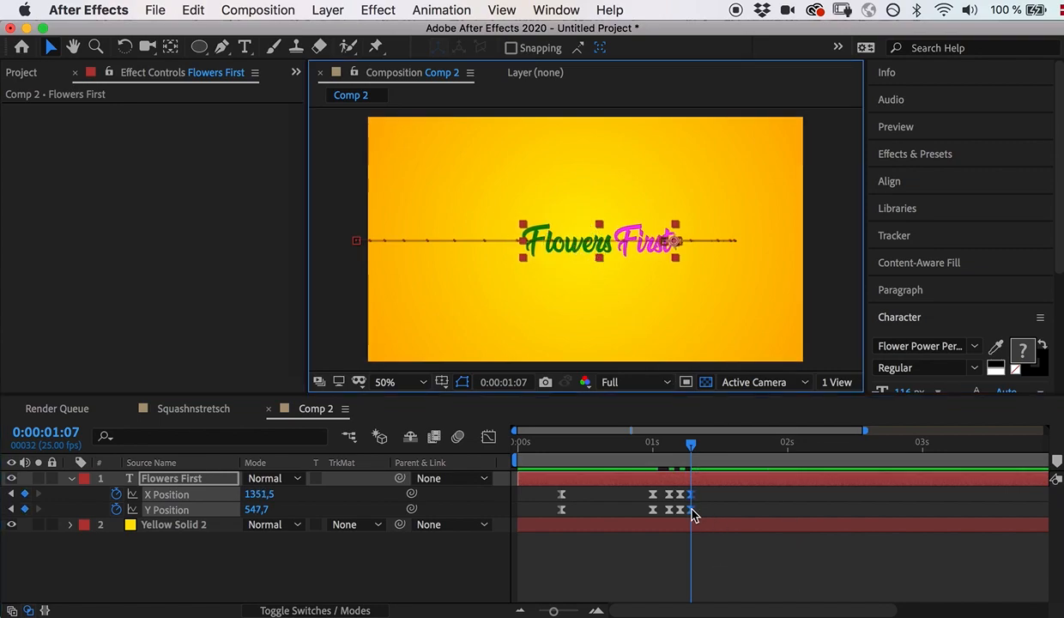
Remove all Y Position keyframes from the Flowers First text and play back the animation from the start.
{"action": "left_click", "coordinate": [232, 587]}
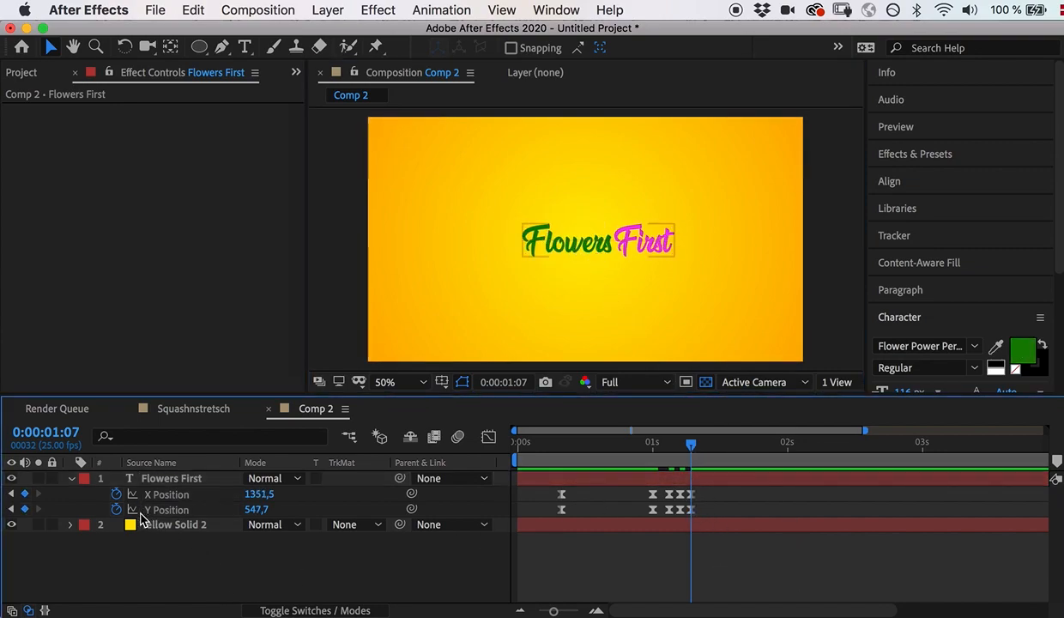
{"action": "left_click", "coordinate": [117, 510]}
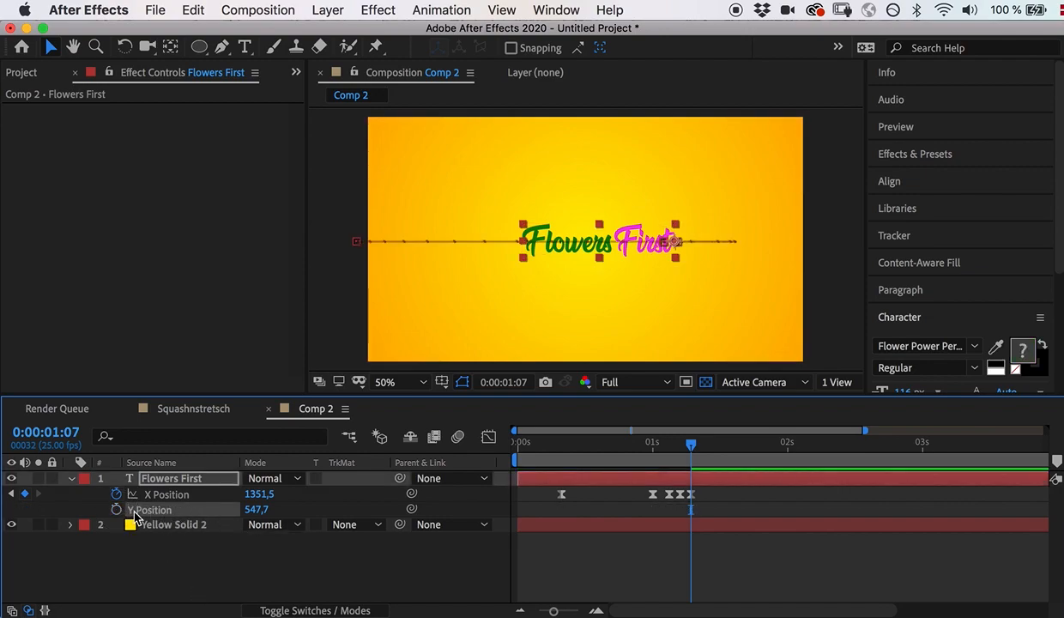
{"action": "left_click_drag", "start_coordinate": [697, 442], "coordinate": [519, 443]}
{"action": "key", "text": "space"}
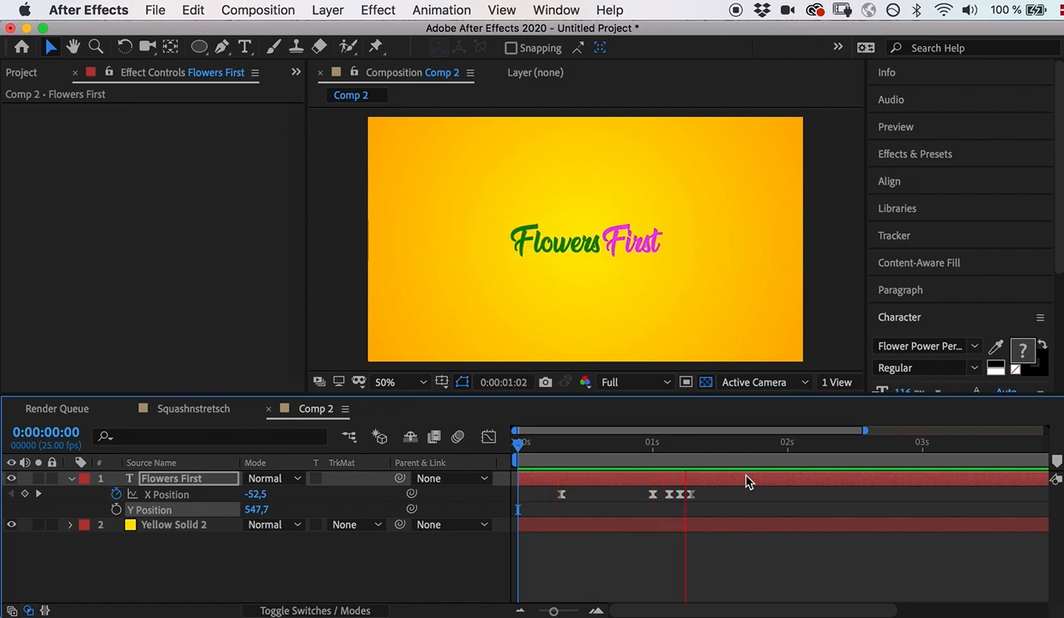
{"action": "key", "text": "space"}
Examine the wobble keyframes after 0:00:01:00 in the X Position value graph and play back the animation.
{"action": "left_click_drag", "start_coordinate": [777, 444], "coordinate": [664, 443]}
{"action": "left_click", "coordinate": [489, 438]}
{"action": "left_click", "coordinate": [206, 496]}
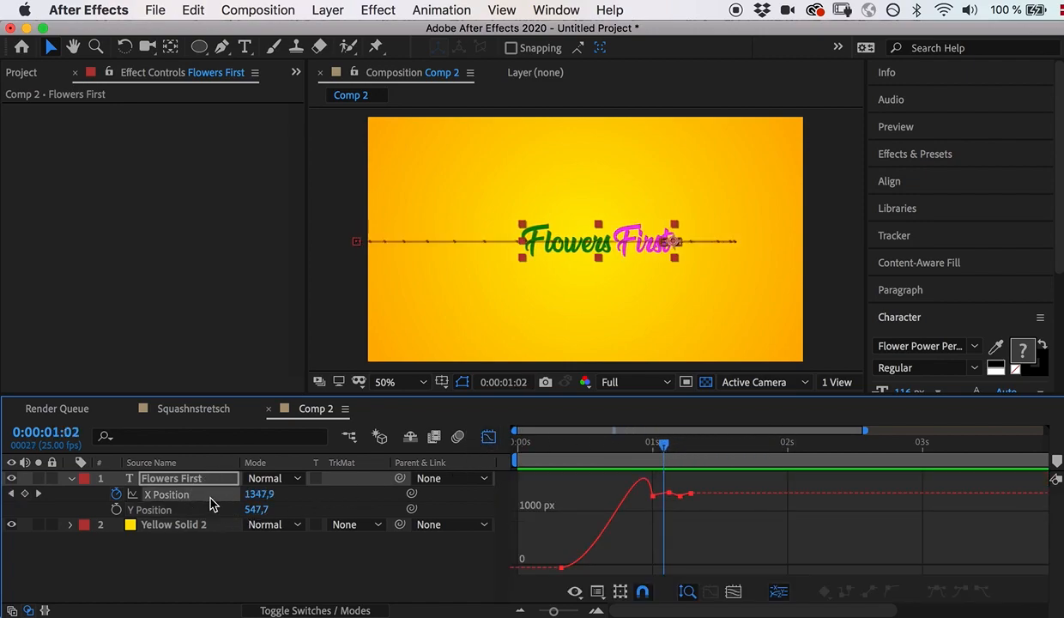
{"action": "mouse_move", "coordinate": [663, 446]}
{"action": "left_mouse_down"}
{"action": "mouse_move", "coordinate": [506, 468]}
{"action": "mouse_move", "coordinate": [664, 459]}
{"action": "left_mouse_up"}
{"action": "left_click_drag", "start_coordinate": [554, 612], "coordinate": [572, 612]}
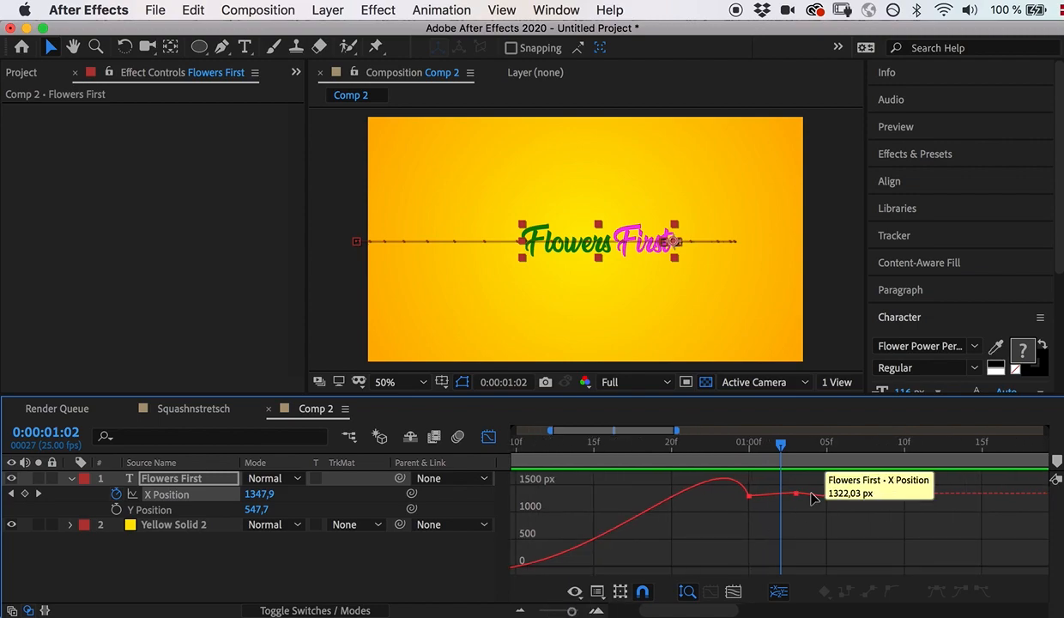
{"action": "left_click_drag", "start_coordinate": [795, 494], "coordinate": [791, 495]}
{"action": "left_click_drag", "start_coordinate": [782, 449], "coordinate": [442, 511]}
{"action": "key", "text": "space"}
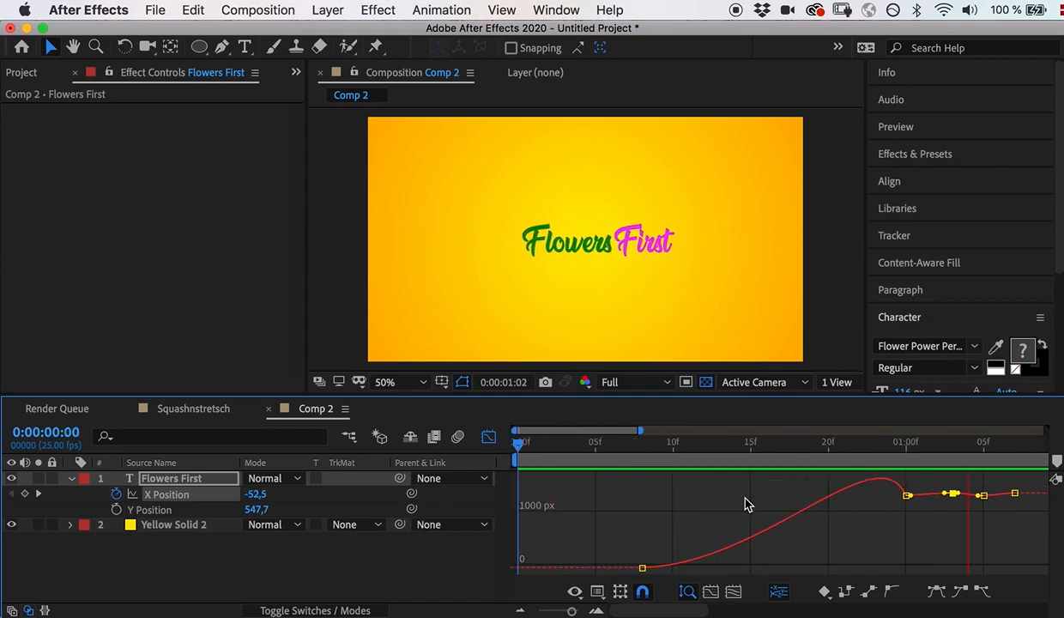
{"action": "key", "text": "space"}
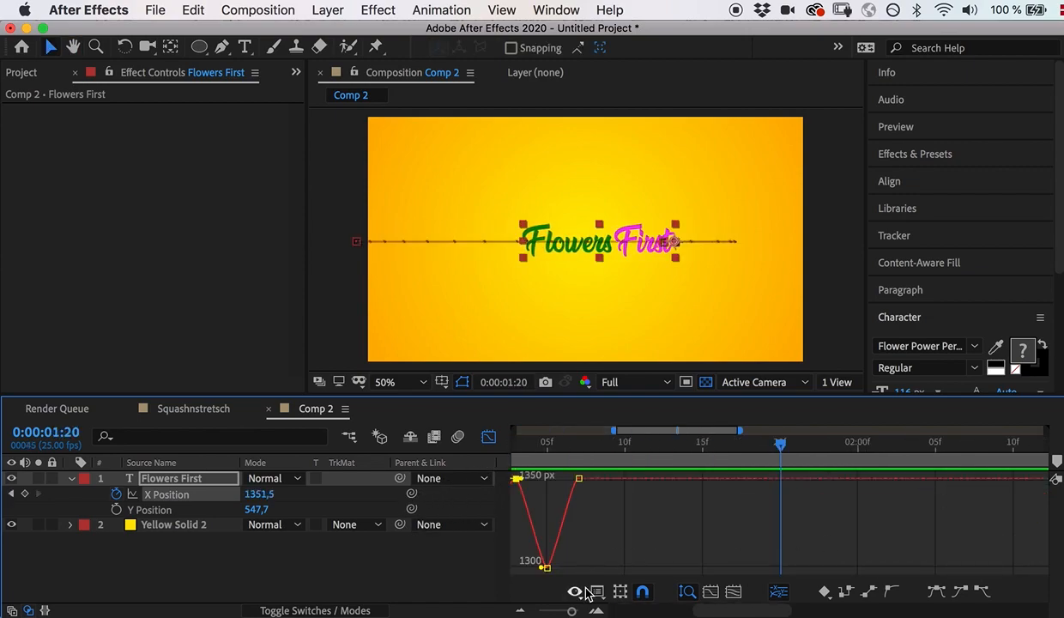
{"action": "key", "text": "space"}
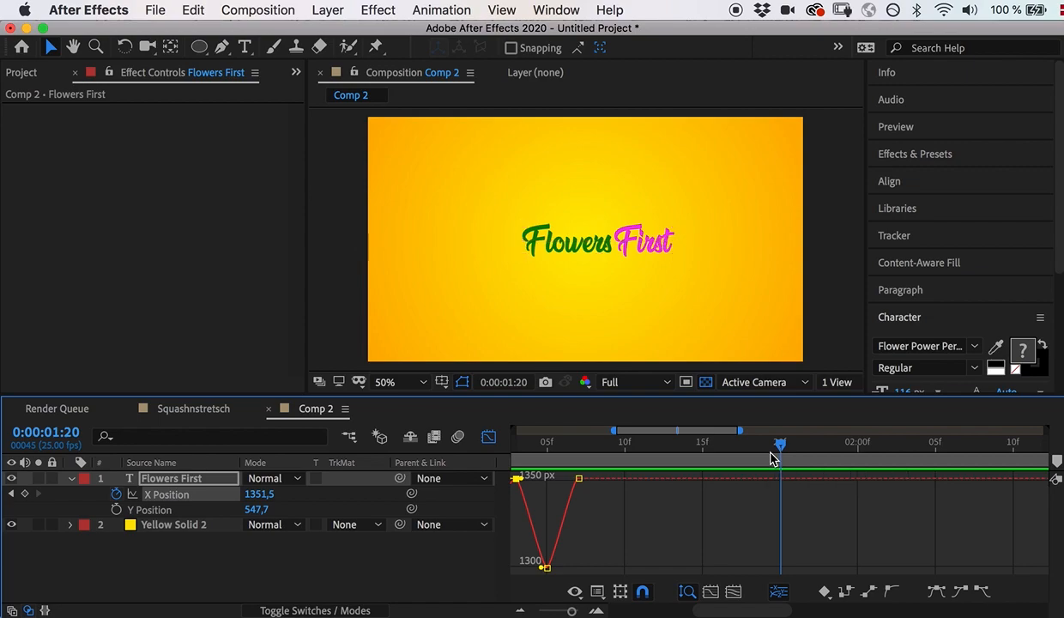
{"action": "key", "text": "space"}
{"action": "left_click_drag", "start_coordinate": [779, 455], "coordinate": [300, 537]}
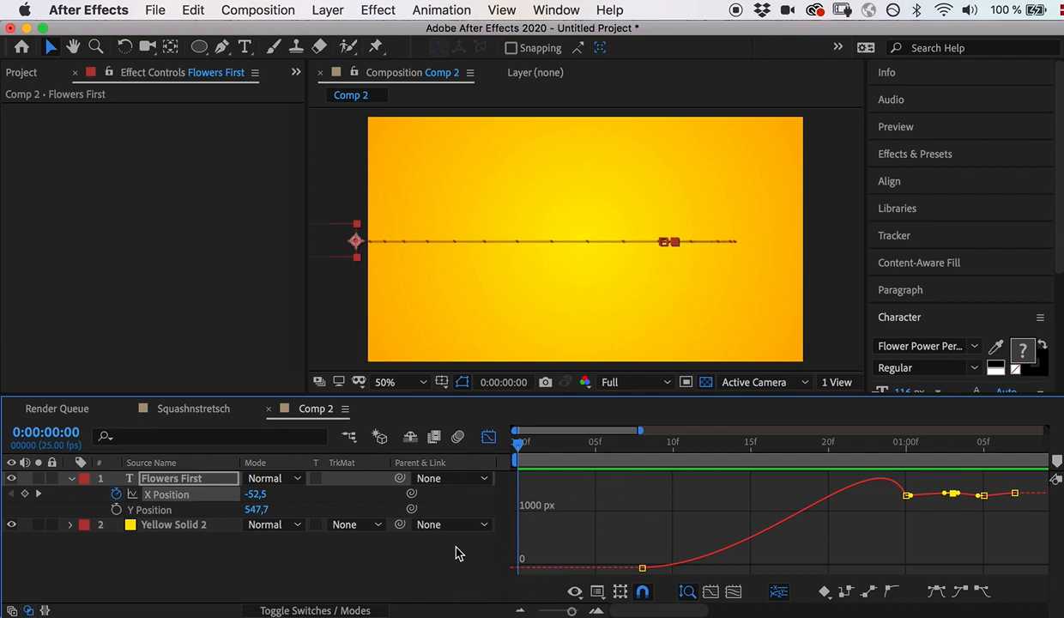
Close the graph editor and add a Scale keyframe of 100,0% to the Flowers First text at 0:00:01:06.
{"action": "left_click", "coordinate": [490, 438]}
{"action": "left_click", "coordinate": [427, 559]}
{"action": "left_click_drag", "start_coordinate": [518, 442], "coordinate": [999, 506]}
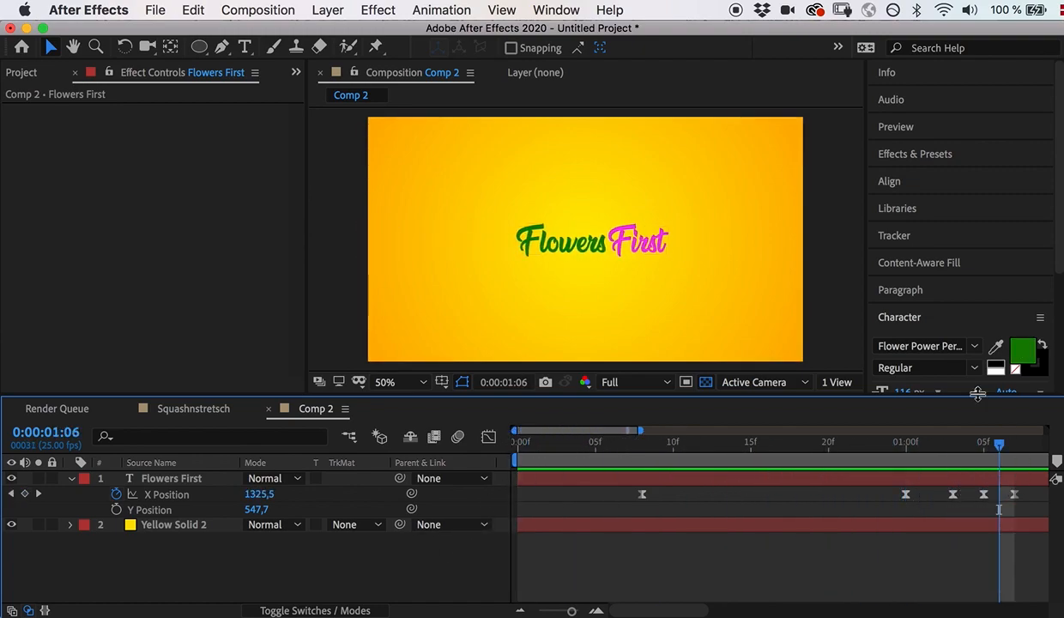
{"action": "left_click", "coordinate": [197, 481]}
{"action": "key", "text": "s"}
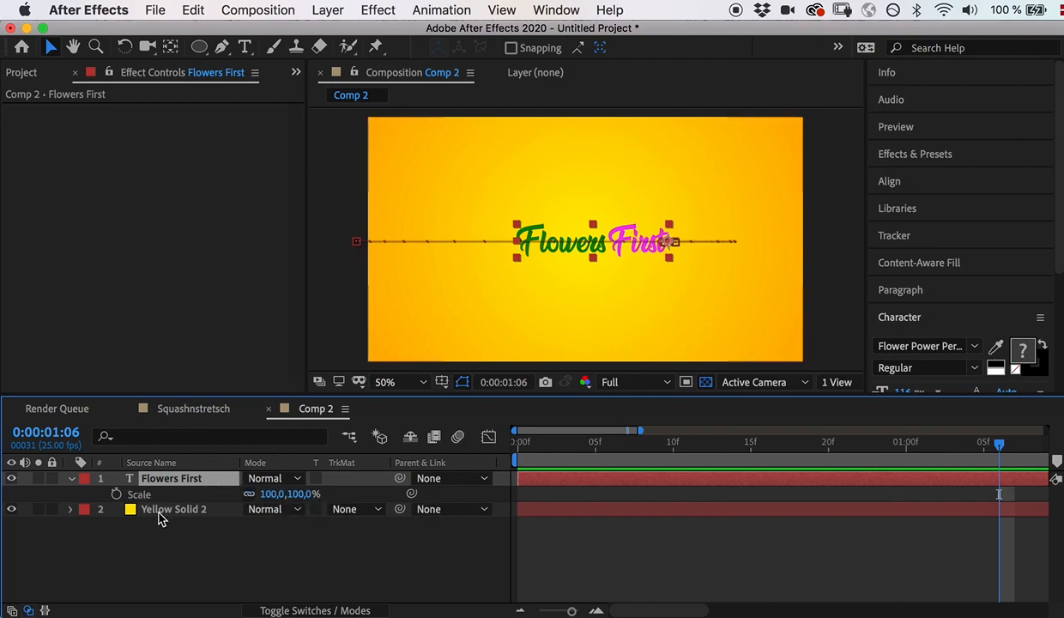
{"action": "mouse_move", "coordinate": [1007, 459]}
{"action": "left_mouse_down"}
{"action": "mouse_move", "coordinate": [849, 466]}
{"action": "mouse_move", "coordinate": [1005, 477]}
{"action": "left_mouse_up"}
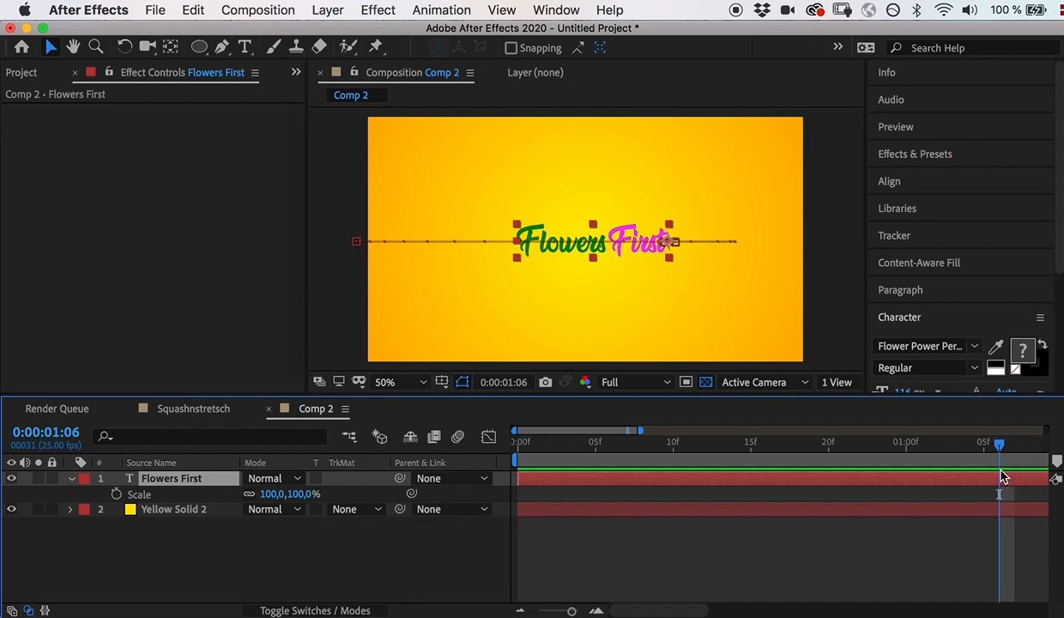
{"action": "left_click", "coordinate": [116, 496]}
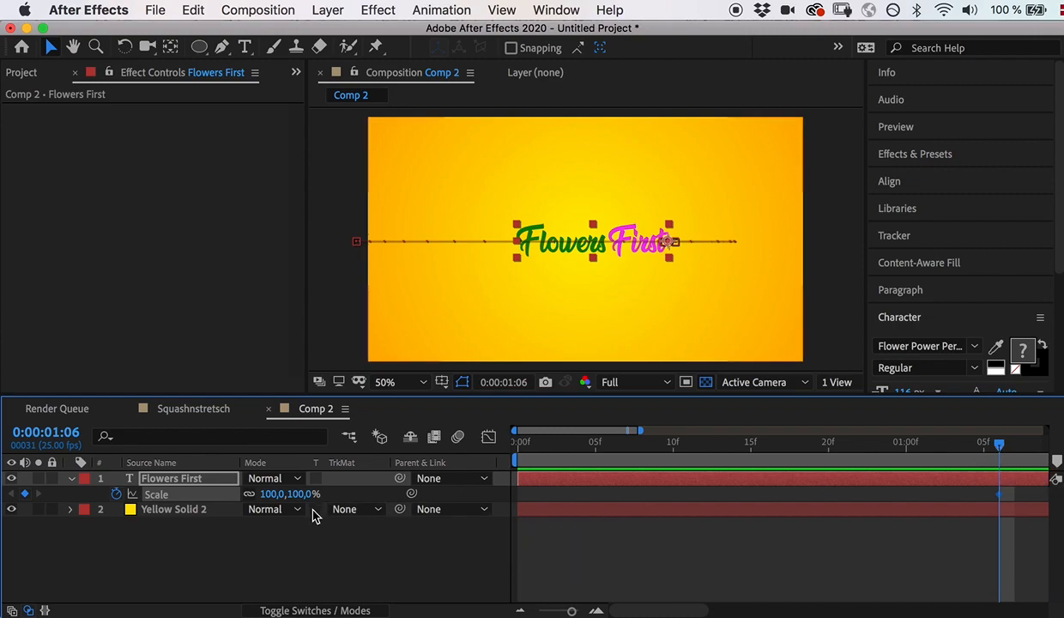
Squash the Flowers First text horizontally and stretch it vertically at 0:00:00:24, to a Scale of about 77,9, 188,6%.
{"action": "left_click", "coordinate": [997, 447]}
{"action": "left_click_drag", "start_coordinate": [999, 453], "coordinate": [898, 457]}
{"action": "left_click", "coordinate": [734, 488]}
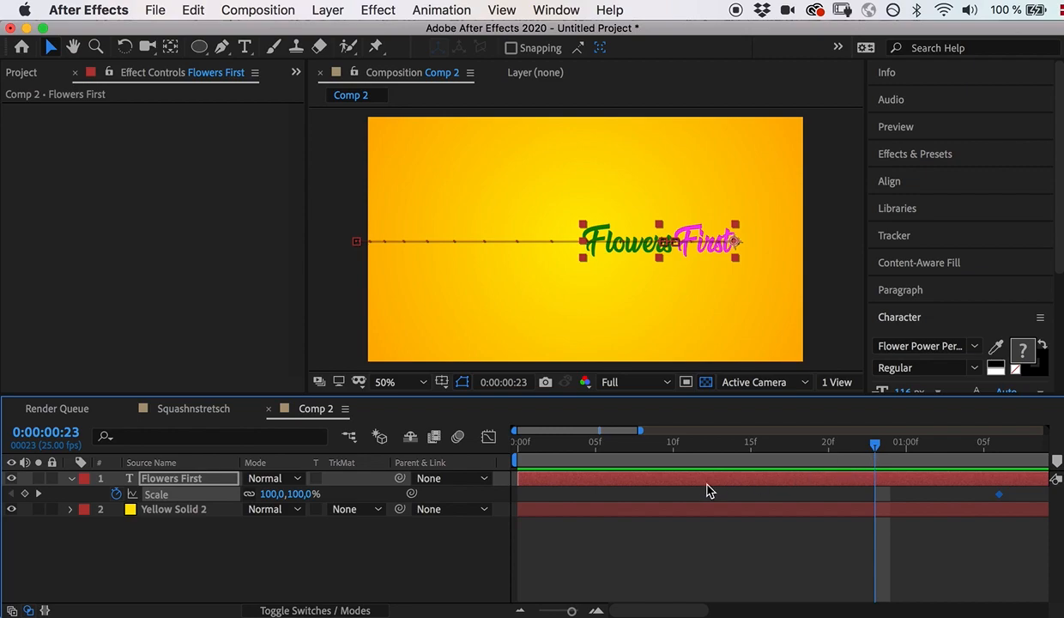
{"action": "mouse_move", "coordinate": [875, 460]}
{"action": "left_mouse_down"}
{"action": "mouse_move", "coordinate": [828, 453]}
{"action": "mouse_move", "coordinate": [873, 459]}
{"action": "left_mouse_up"}
{"action": "left_click_drag", "start_coordinate": [884, 451], "coordinate": [882, 454]}
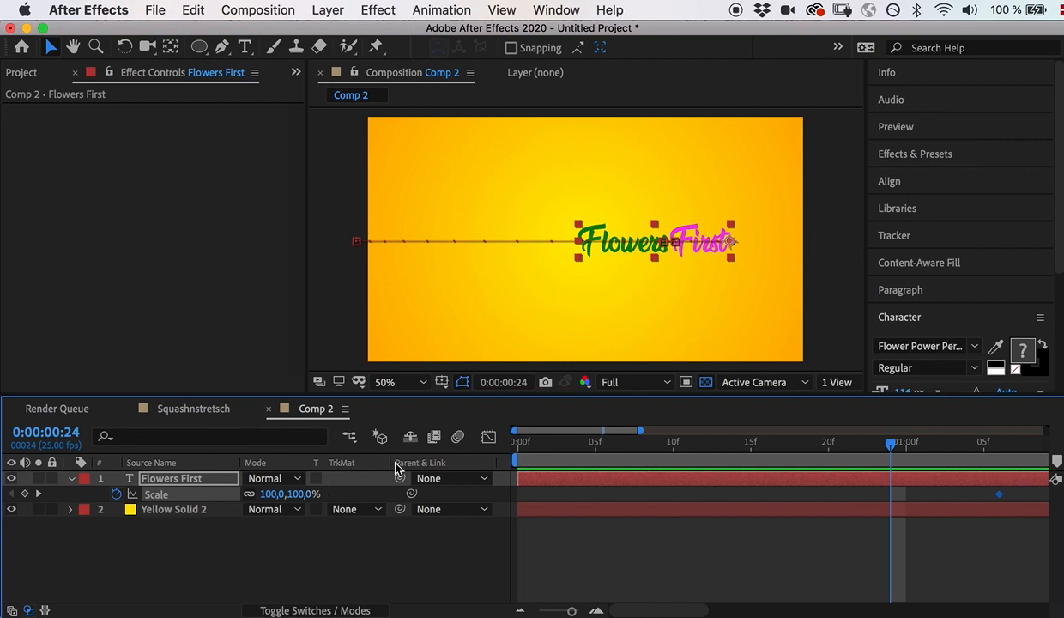
{"action": "left_click_drag", "start_coordinate": [655, 225], "coordinate": [656, 199]}
{"action": "left_click_drag", "start_coordinate": [577, 241], "coordinate": [636, 245]}
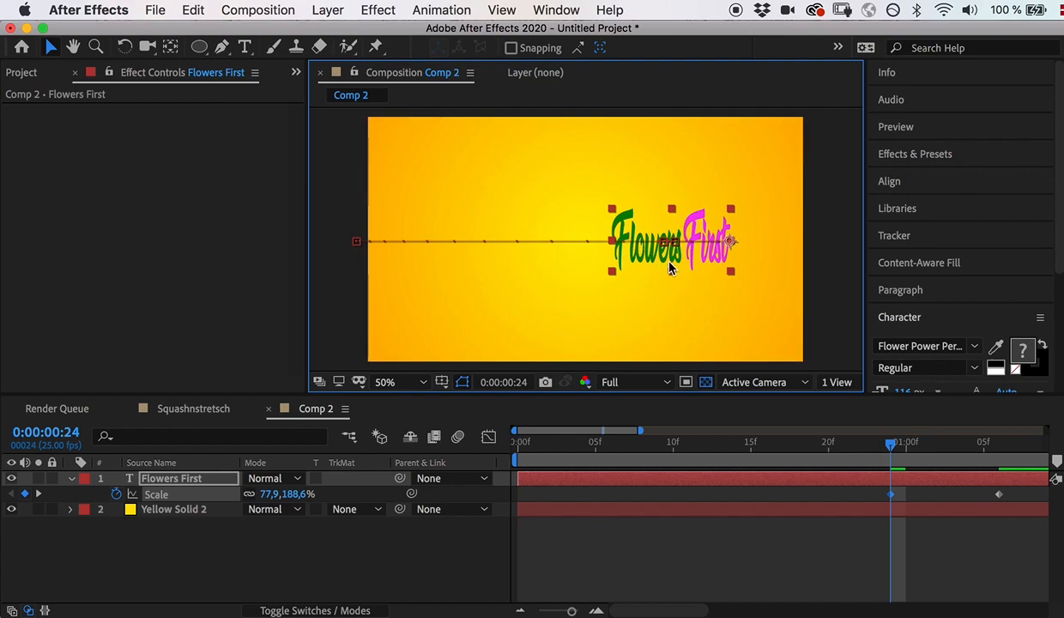
Copy the 100,0% Scale keyframe from 0:00:01:06 to 0:00:00:06 on the Flowers First text.
{"action": "left_click_drag", "start_coordinate": [895, 453], "coordinate": [549, 464]}
{"action": "left_click_drag", "start_coordinate": [501, 501], "coordinate": [892, 508]}
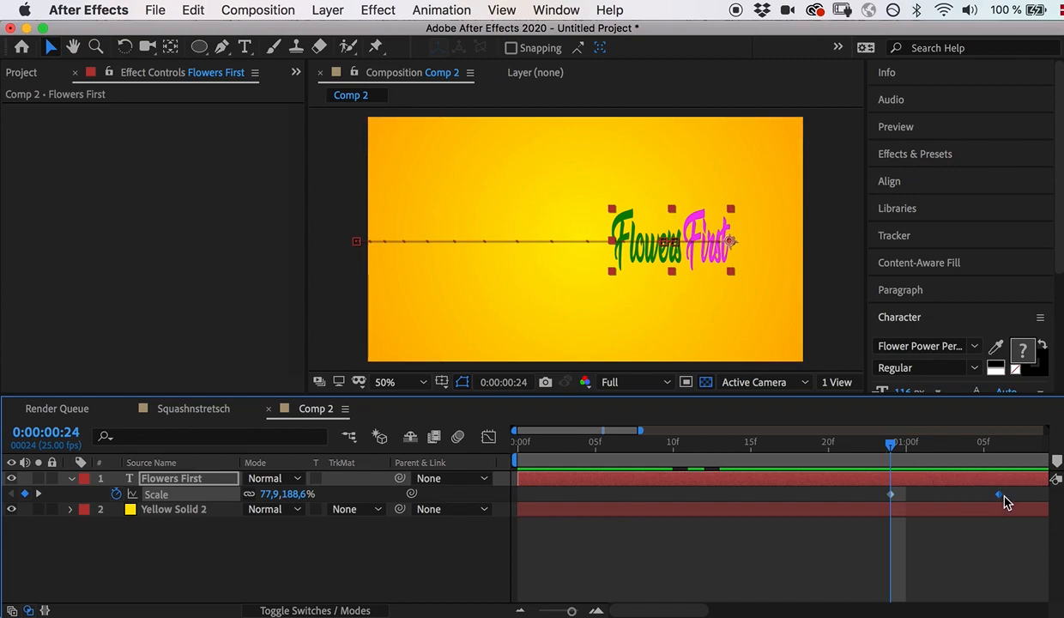
{"action": "left_click_drag", "start_coordinate": [893, 447], "coordinate": [998, 465]}
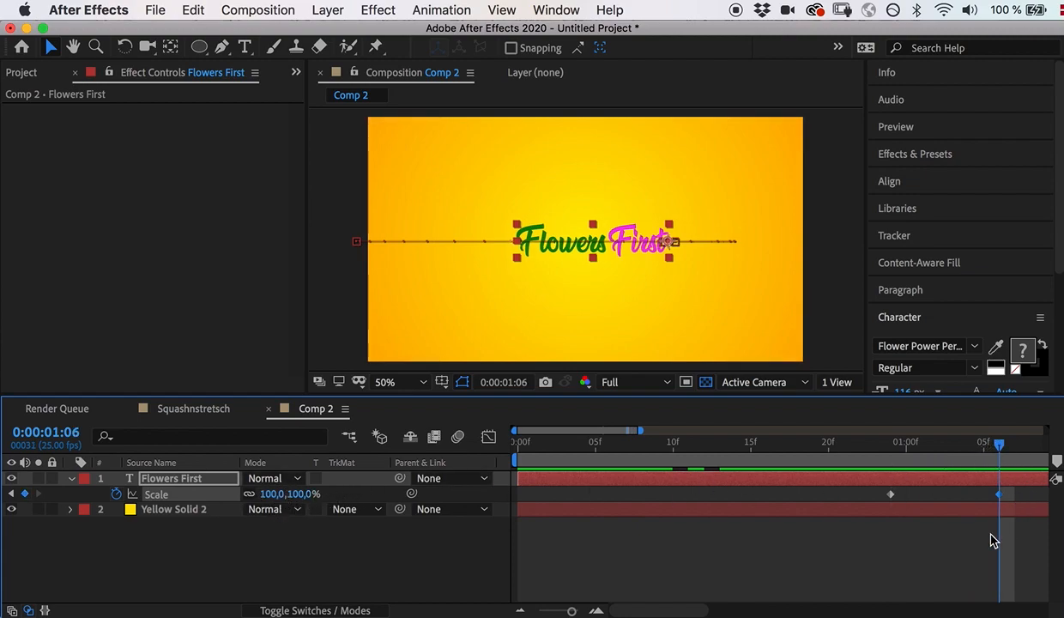
Stretch the Flowers First text horizontally and flatten it vertically at 0:00:00:23, to a Scale of about 144,8, 100,3%.
{"action": "left_click_drag", "start_coordinate": [993, 456], "coordinate": [873, 491]}
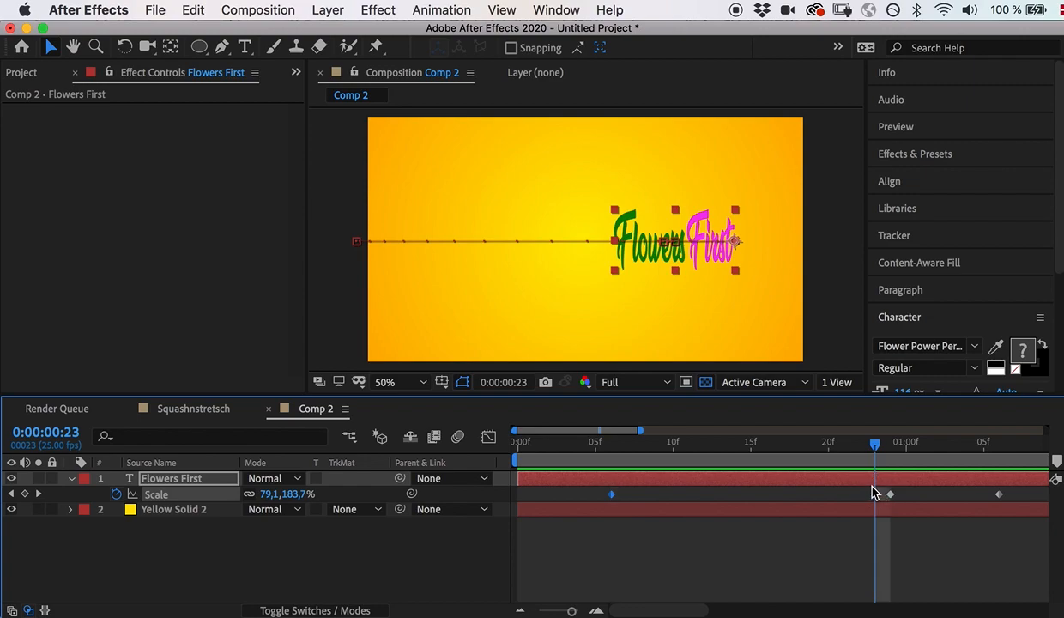
{"action": "left_click_drag", "start_coordinate": [620, 241], "coordinate": [515, 257]}
{"action": "left_click_drag", "start_coordinate": [626, 210], "coordinate": [633, 232]}
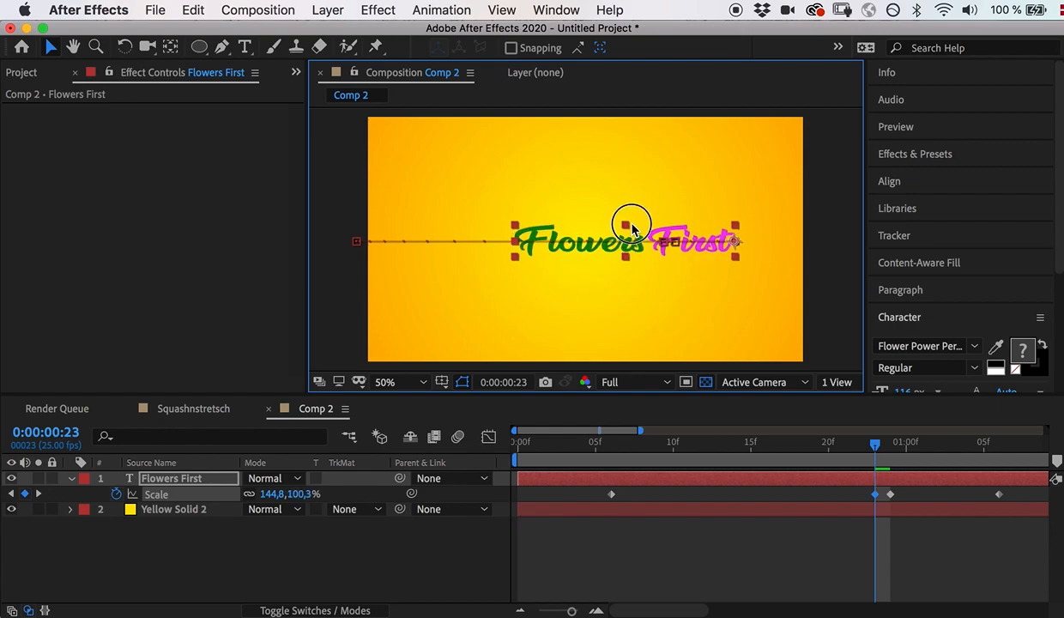
Play back the squash-and-stretch animation from the start twice to check the Scale changes.
{"action": "left_click_drag", "start_coordinate": [875, 445], "coordinate": [496, 488]}
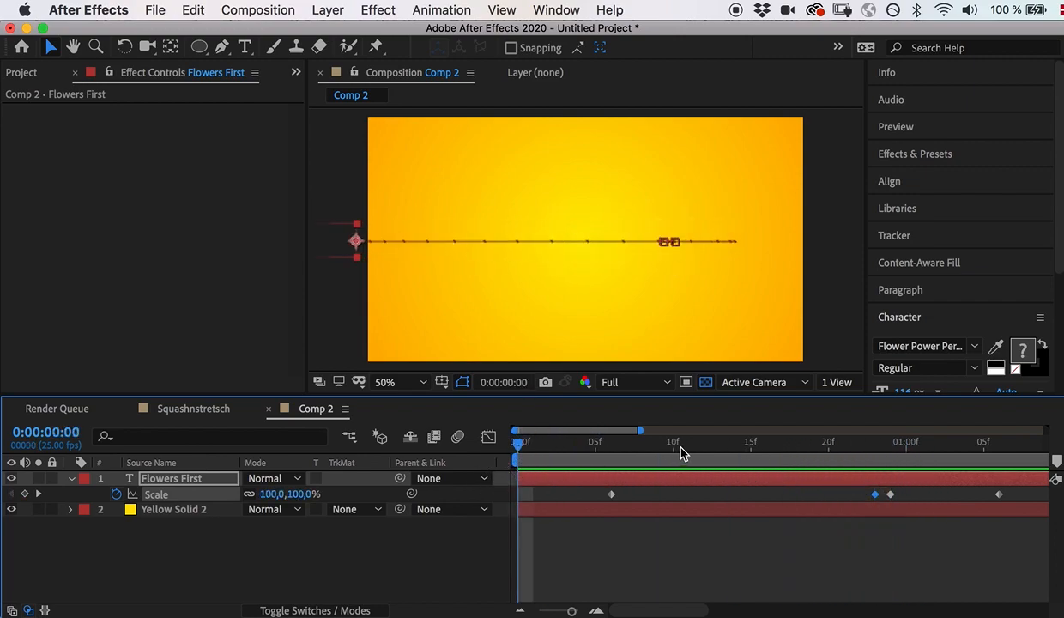
{"action": "key", "text": "space"}
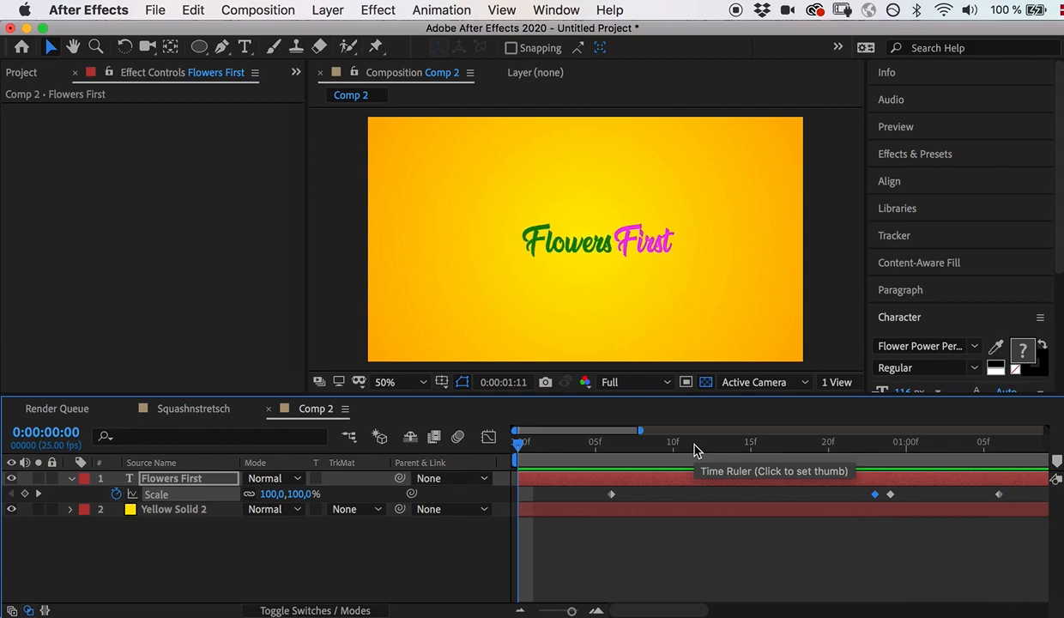
{"action": "key", "text": "space"}
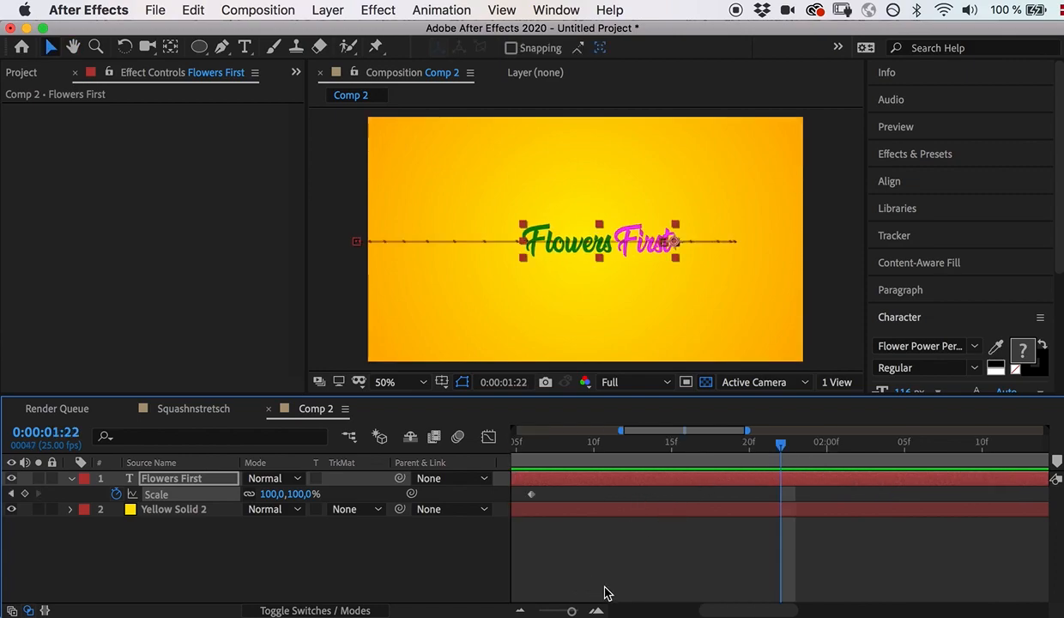
{"action": "left_click_drag", "start_coordinate": [766, 455], "coordinate": [472, 486]}
{"action": "key", "text": "space"}
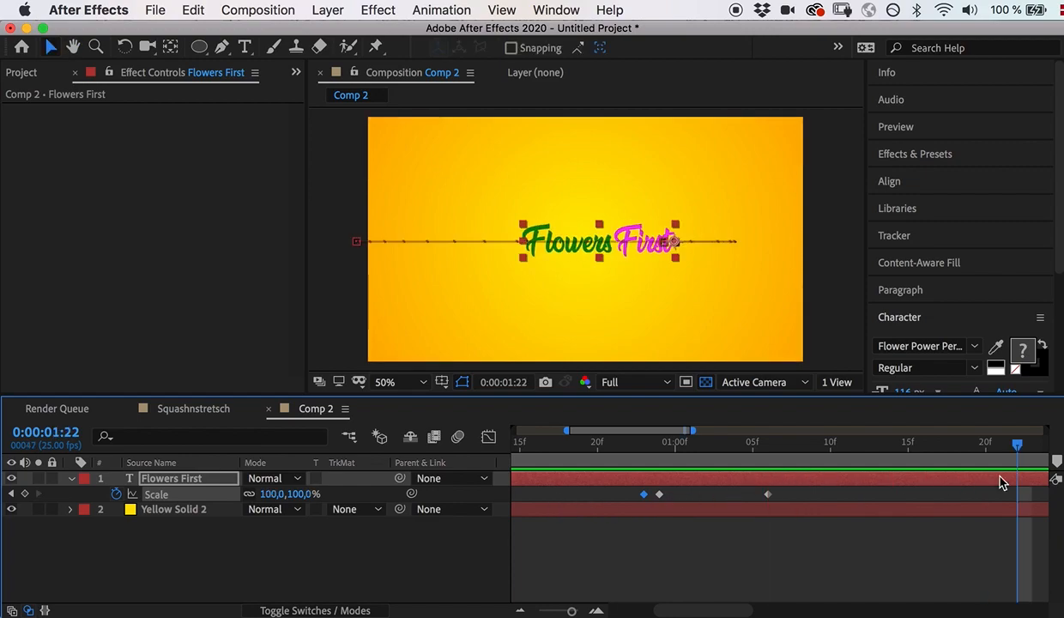
Add a Scale keyframe of about 98,1, 98,5% to the Flowers First text at 0:00:01:02 by reshaping it slightly.
{"action": "left_click_drag", "start_coordinate": [1021, 453], "coordinate": [709, 489]}
{"action": "left_click_drag", "start_coordinate": [539, 241], "coordinate": [523, 241]}
{"action": "left_click_drag", "start_coordinate": [598, 220], "coordinate": [599, 224]}
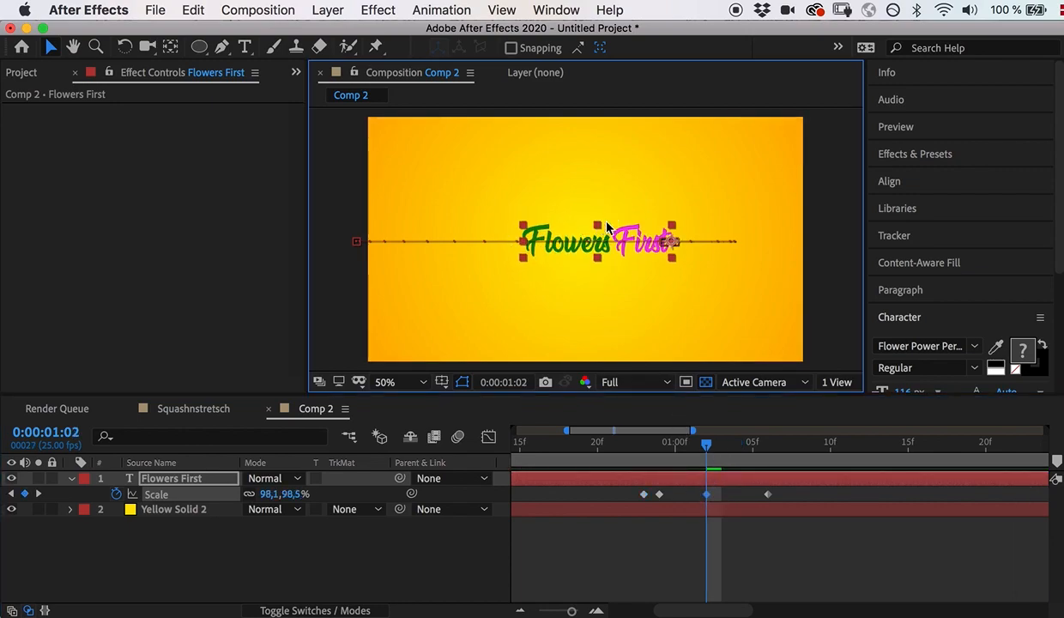
Play back the Comp 2 animation from the start to check how the text settles.
{"action": "left_click_drag", "start_coordinate": [707, 445], "coordinate": [508, 474]}
{"action": "key", "text": "space"}
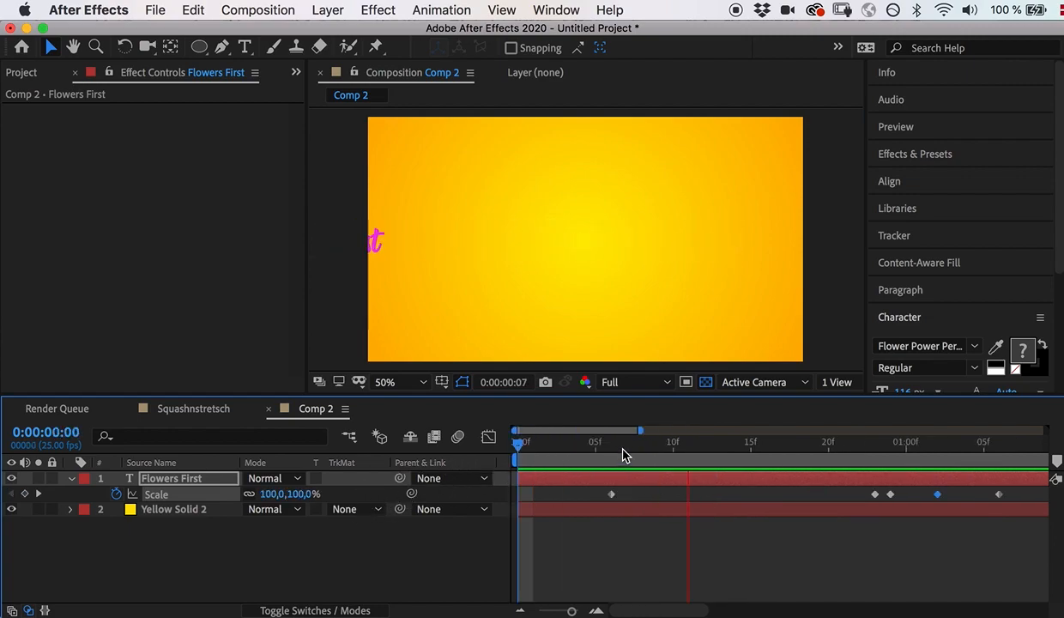
{"action": "key", "text": "space"}
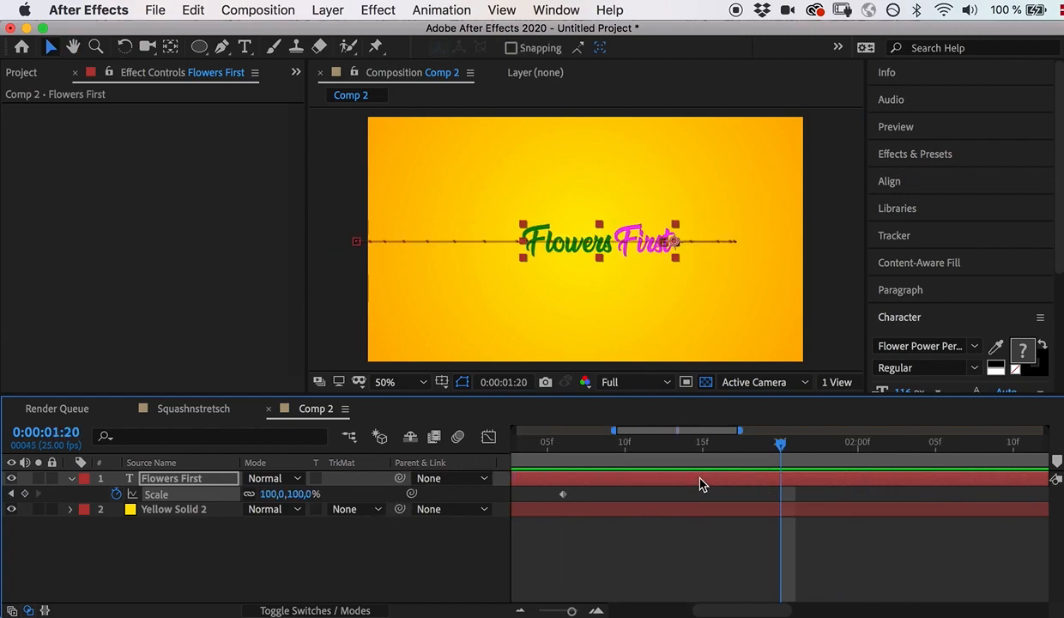
Return Comp 2 to its first frame, deselect the layer, and open the Squashnstretsch composition to play its animation.
{"action": "left_click_drag", "start_coordinate": [783, 448], "coordinate": [506, 487]}
{"action": "left_click", "coordinate": [316, 575]}
{"action": "left_click", "coordinate": [194, 409]}
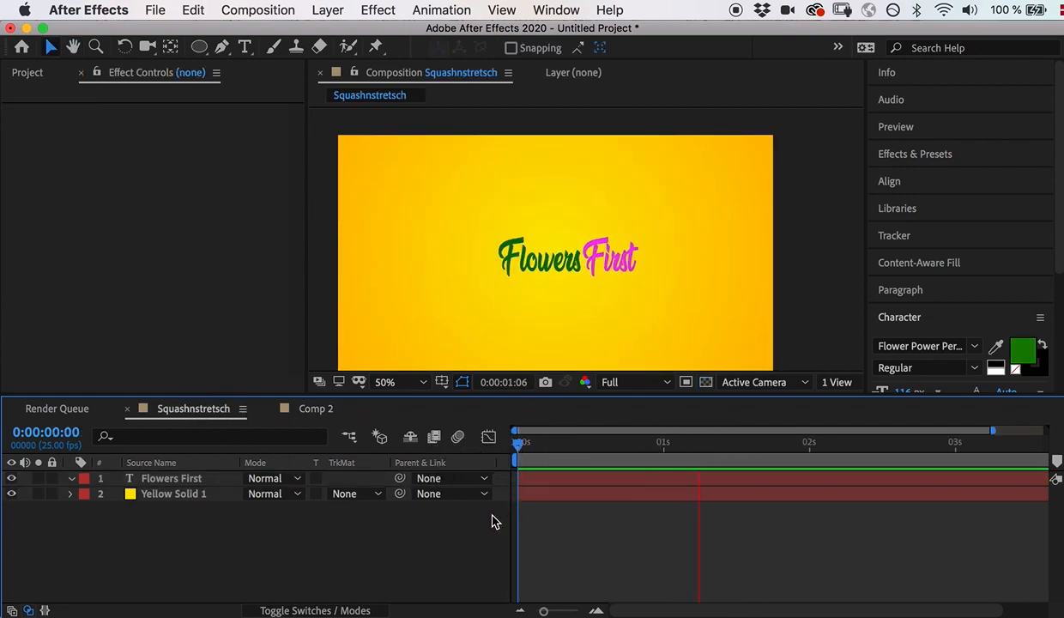